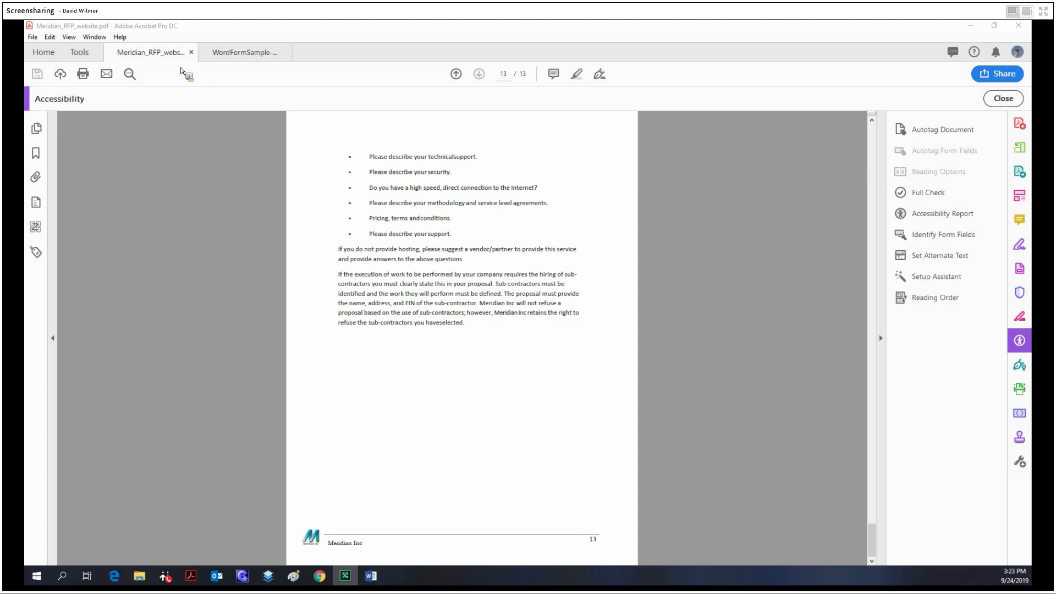
- Run a full accessibility check on all pages of the Meridian RFP PDF and create an accessibility report
{"action": "left_click", "coordinate": [406, 224]}
{"action": "scroll", "coordinate": [405, 225], "scroll_direction": "up", "scroll_amount": 4}
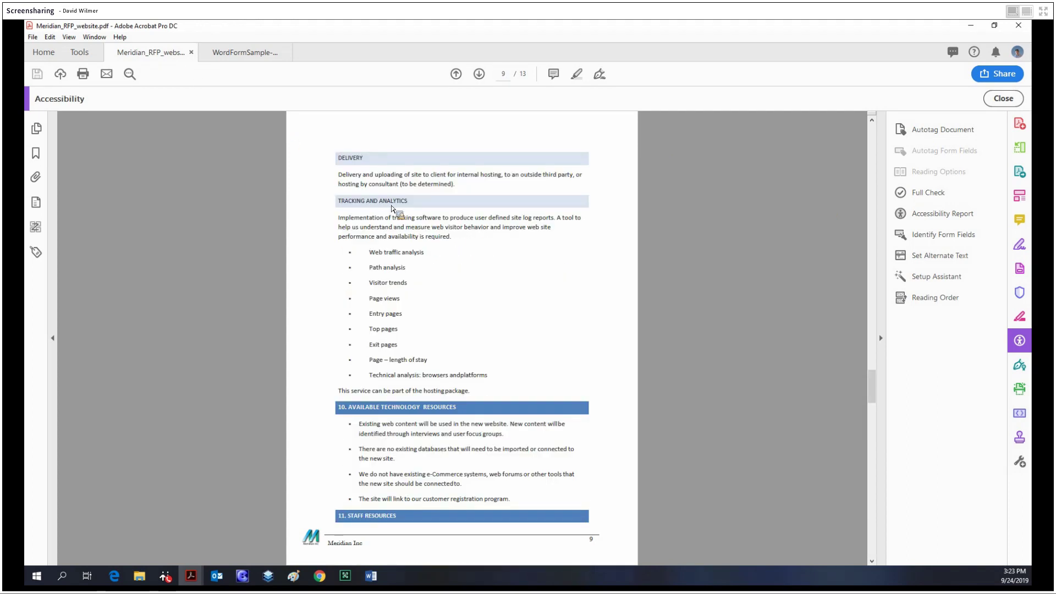
{"action": "scroll", "coordinate": [401, 214], "scroll_direction": "up", "scroll_amount": 15}
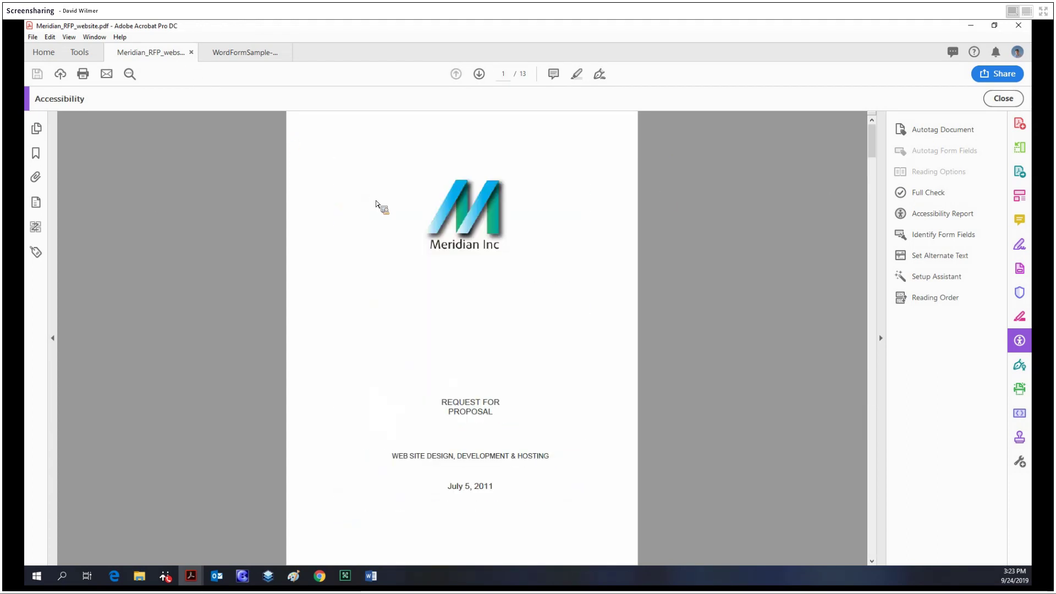
{"action": "left_click", "coordinate": [924, 193]}
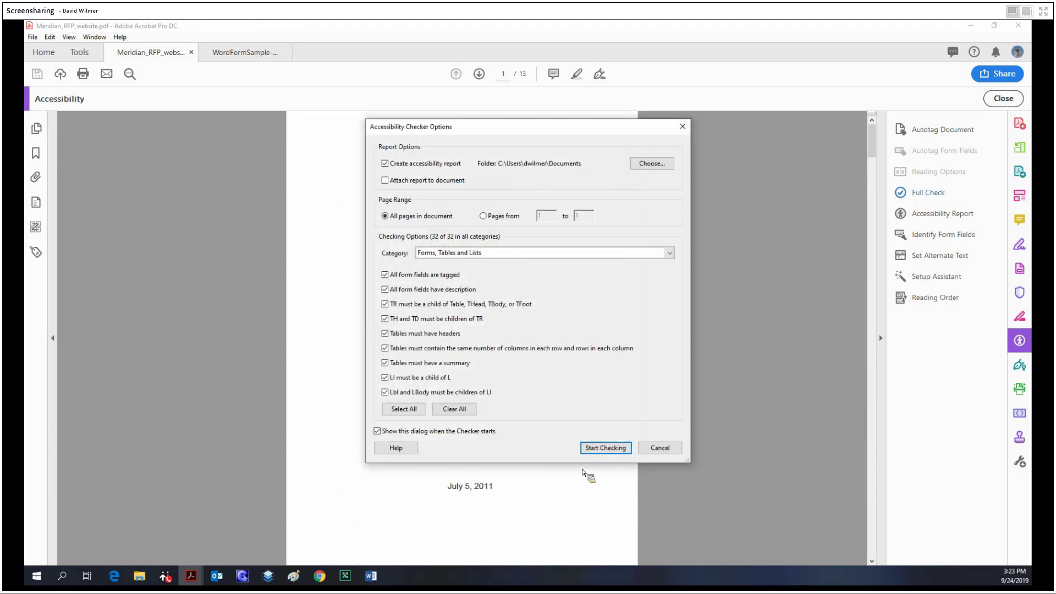
{"action": "left_click", "coordinate": [599, 449]}
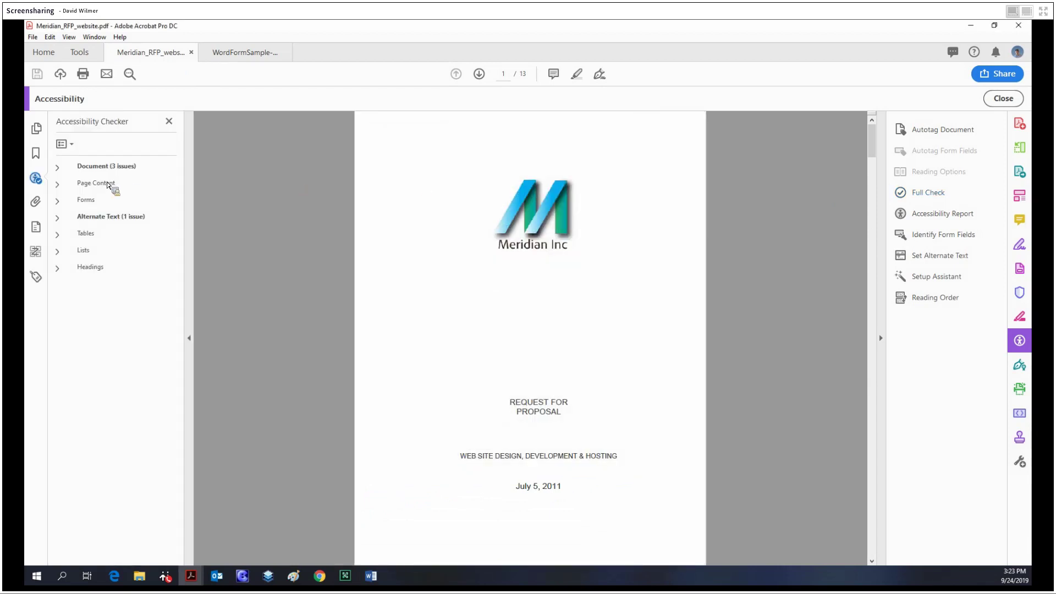
- Expand the Document results of the accessibility check and select the Logical Reading Order item
{"action": "left_click", "coordinate": [62, 173]}
{"action": "left_click", "coordinate": [63, 175]}
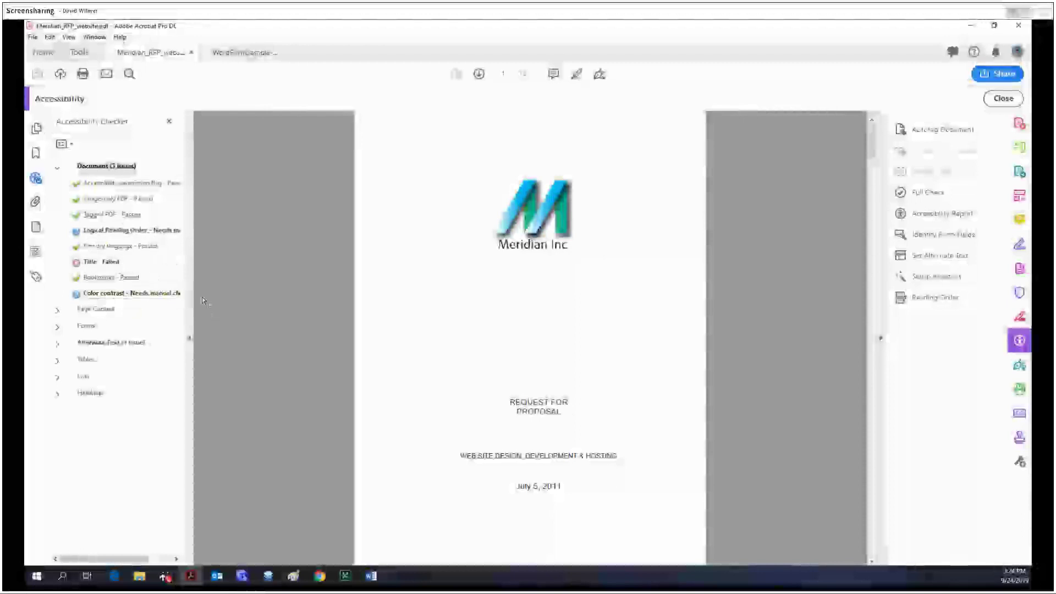
{"action": "left_click", "coordinate": [74, 233]}
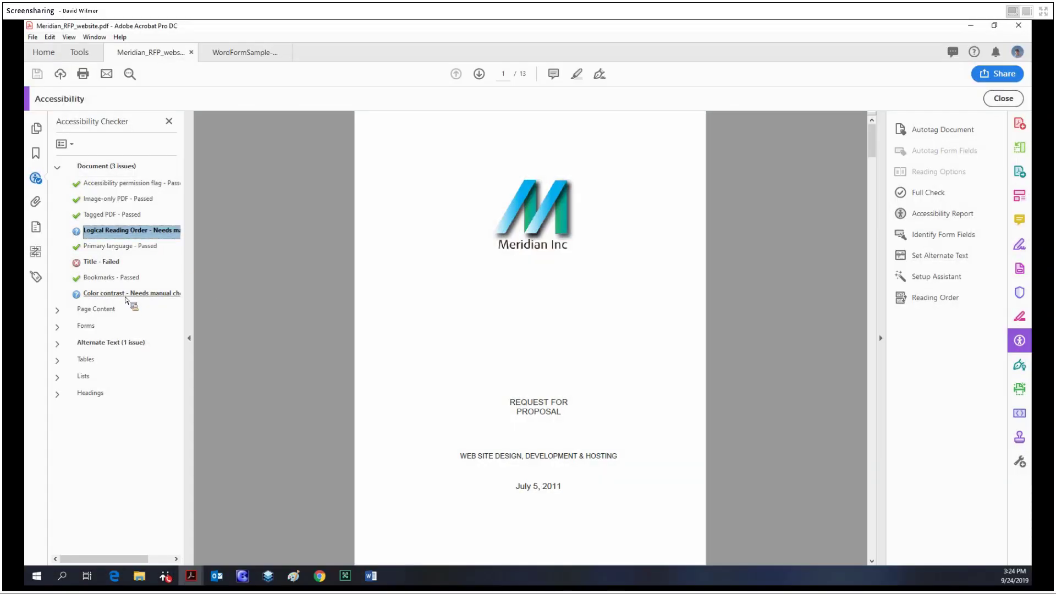
- Expand the failed figures alternate text rule and examine several of the flagged figures in the document
{"action": "left_click", "coordinate": [58, 342]}
{"action": "left_click", "coordinate": [84, 361]}
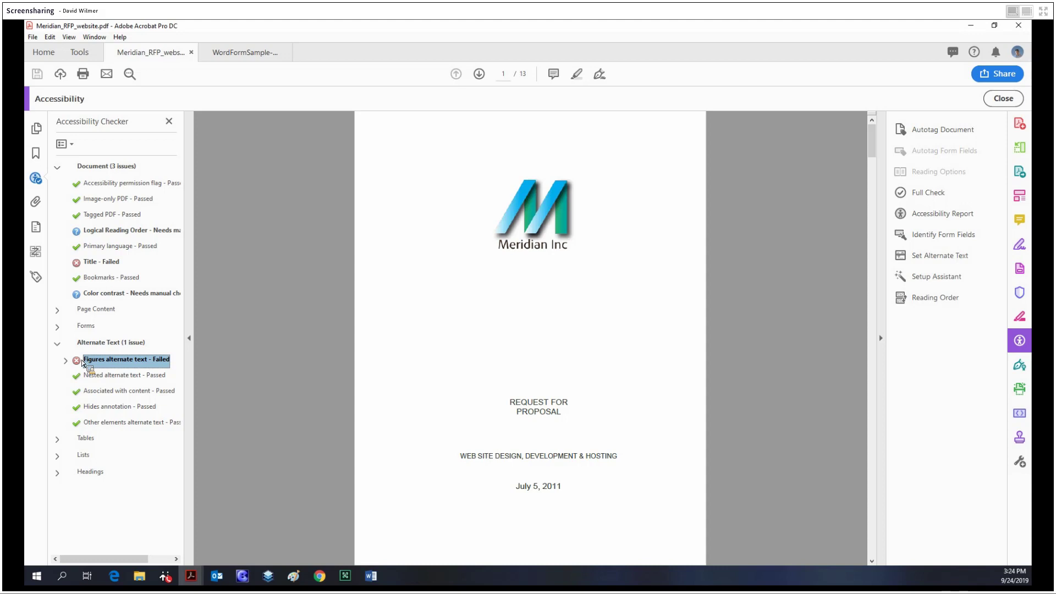
{"action": "double_click", "coordinate": [78, 363]}
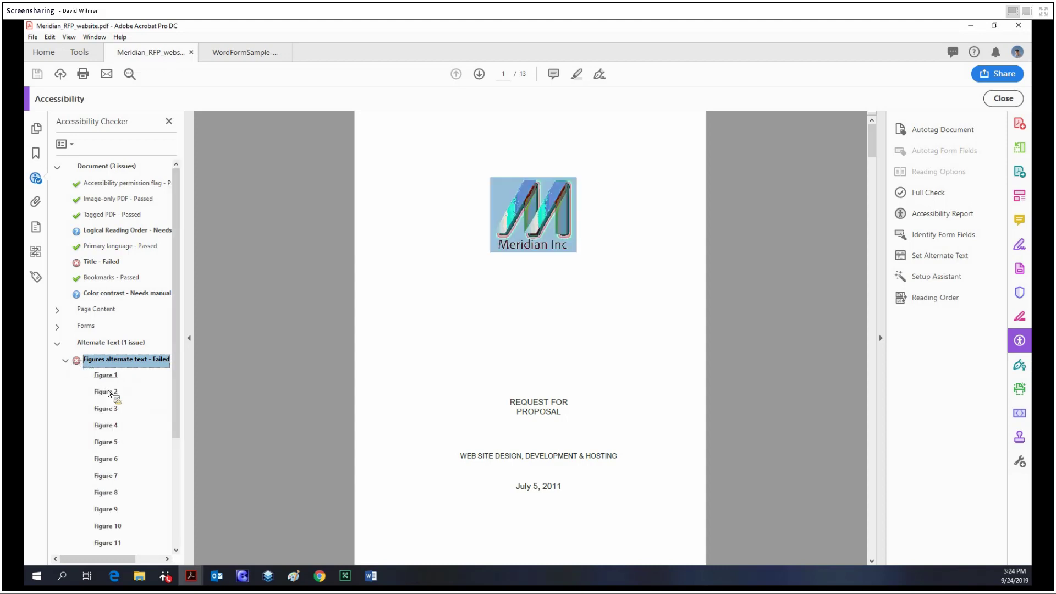
{"action": "left_click", "coordinate": [106, 376]}
{"action": "left_click", "coordinate": [110, 392]}
{"action": "left_click", "coordinate": [115, 413]}
{"action": "left_click", "coordinate": [114, 462]}
{"action": "left_click", "coordinate": [114, 442]}
{"action": "left_click", "coordinate": [114, 397]}
{"action": "left_click", "coordinate": [113, 376]}
{"action": "left_click", "coordinate": [115, 410]}
{"action": "left_click", "coordinate": [113, 460]}
- Set the alternate text of the logo on the first page to "Meridian Inc Logo" and save it
{"action": "left_click", "coordinate": [113, 378]}
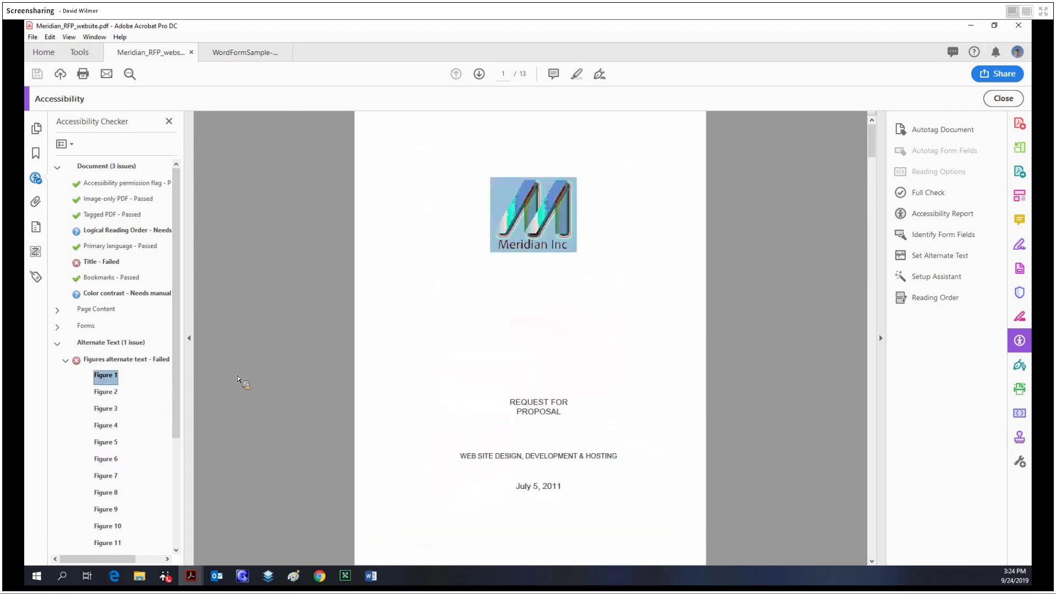
{"action": "left_click", "coordinate": [970, 265]}
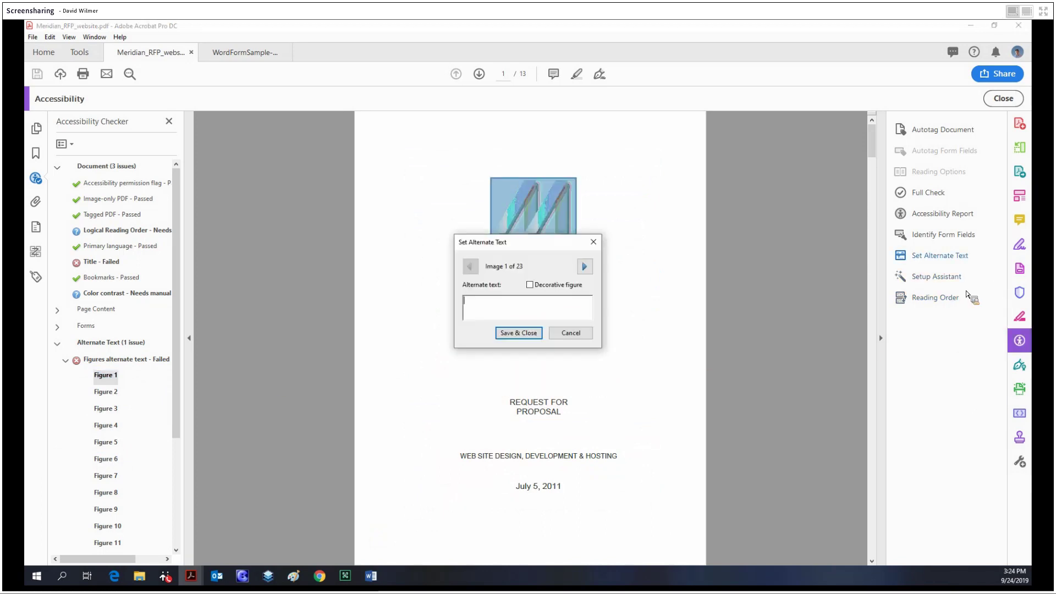
{"action": "left_click_drag", "start_coordinate": [552, 239], "coordinate": [616, 185]}
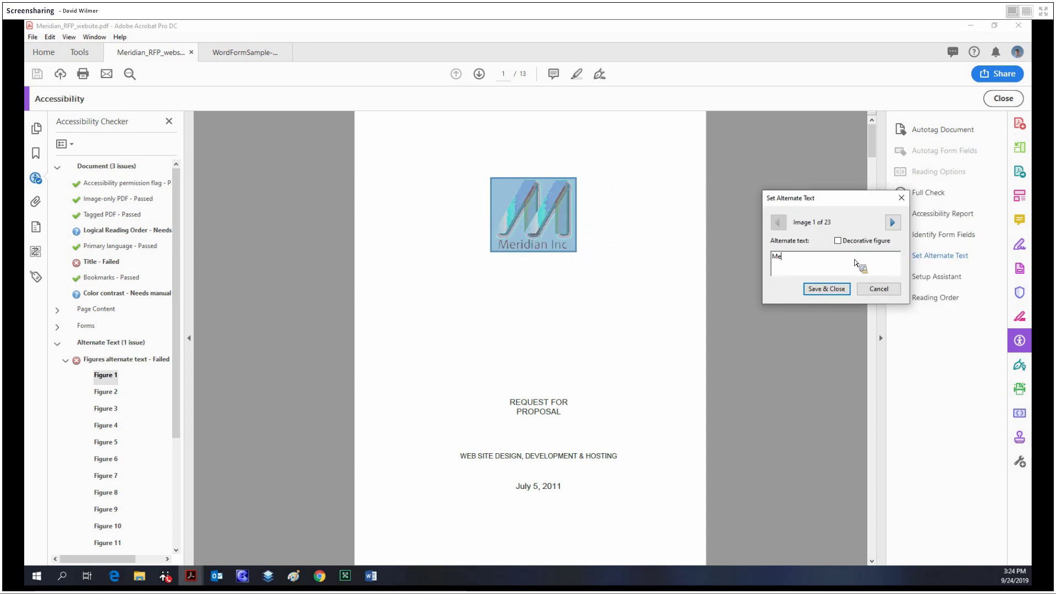
{"action": "type", "text": "Meridian Inc Logo"}
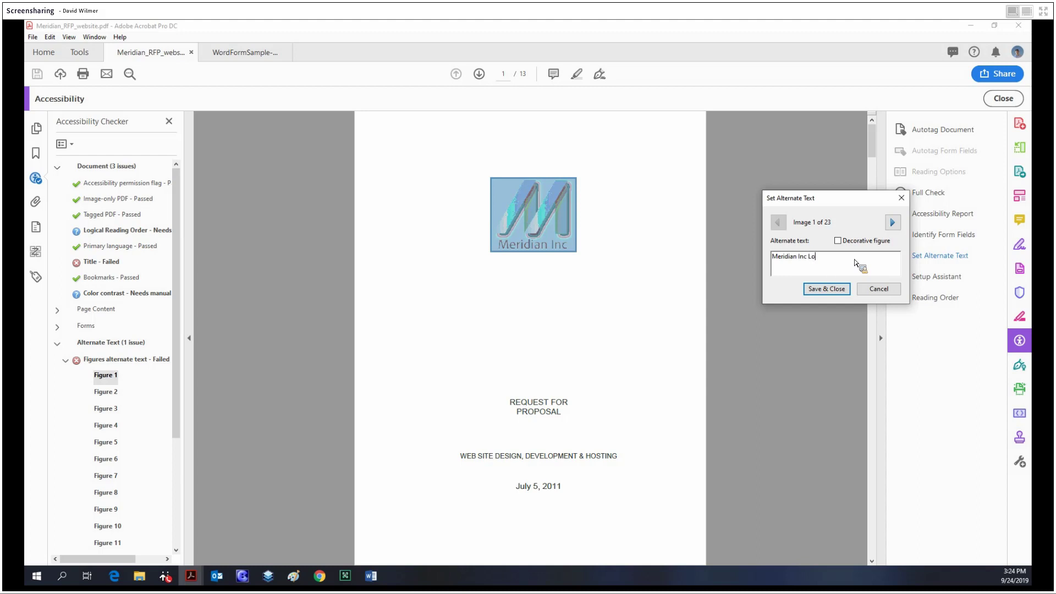
{"action": "left_click", "coordinate": [833, 290]}
- Run the check again for the failed figures alternate text rule
{"action": "left_click_drag", "start_coordinate": [181, 413], "coordinate": [183, 487]}
{"action": "right_click", "coordinate": [95, 251]}
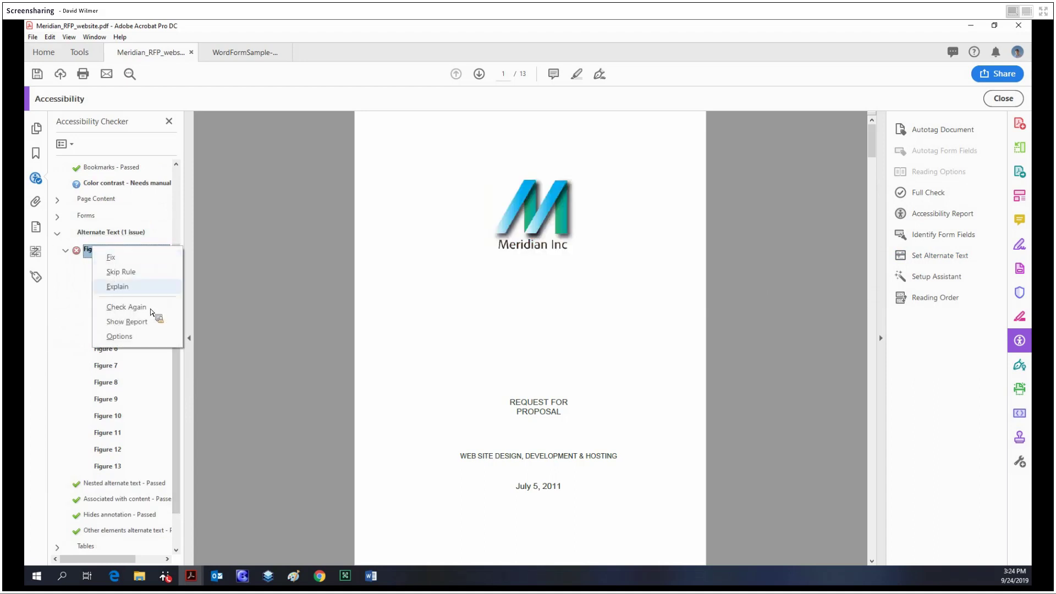
{"action": "left_click", "coordinate": [152, 308]}
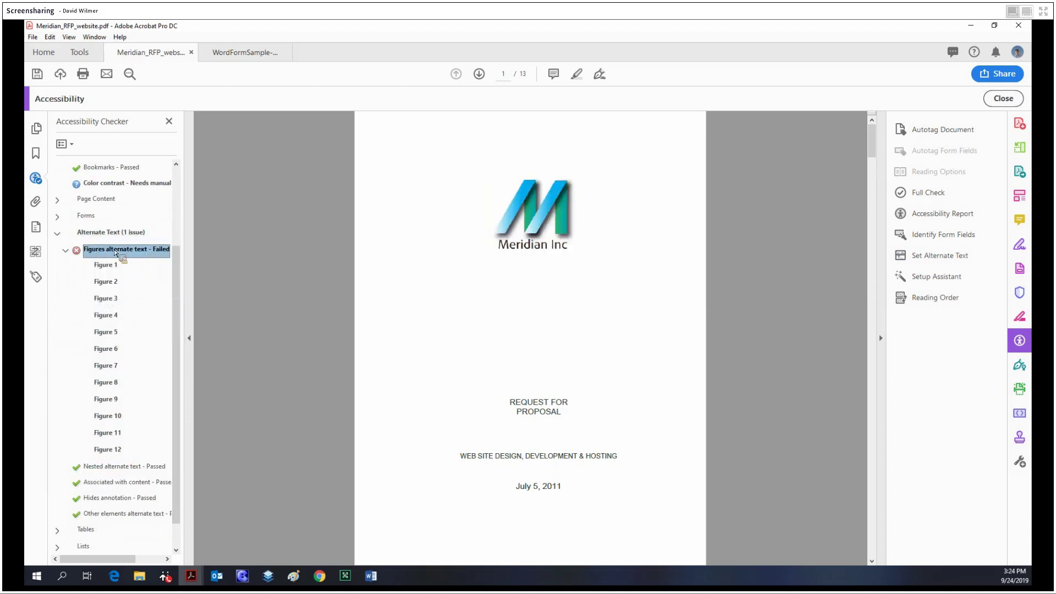
- Examine the figures still flagged under the figures alternate text rule, including Figure 5
{"action": "left_click", "coordinate": [101, 268]}
{"action": "left_click", "coordinate": [114, 332]}
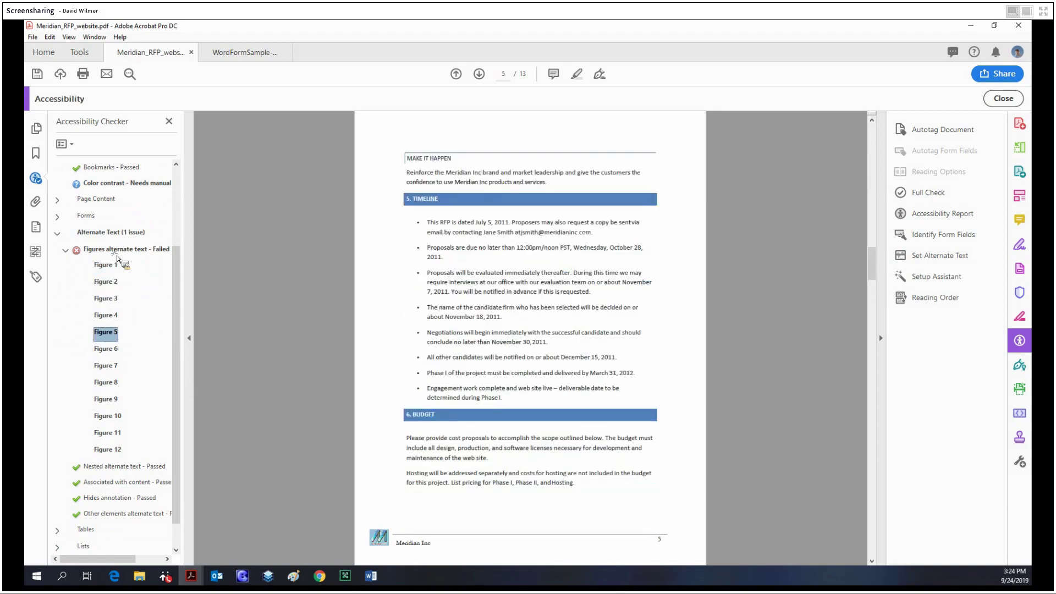
{"action": "left_click", "coordinate": [117, 254]}
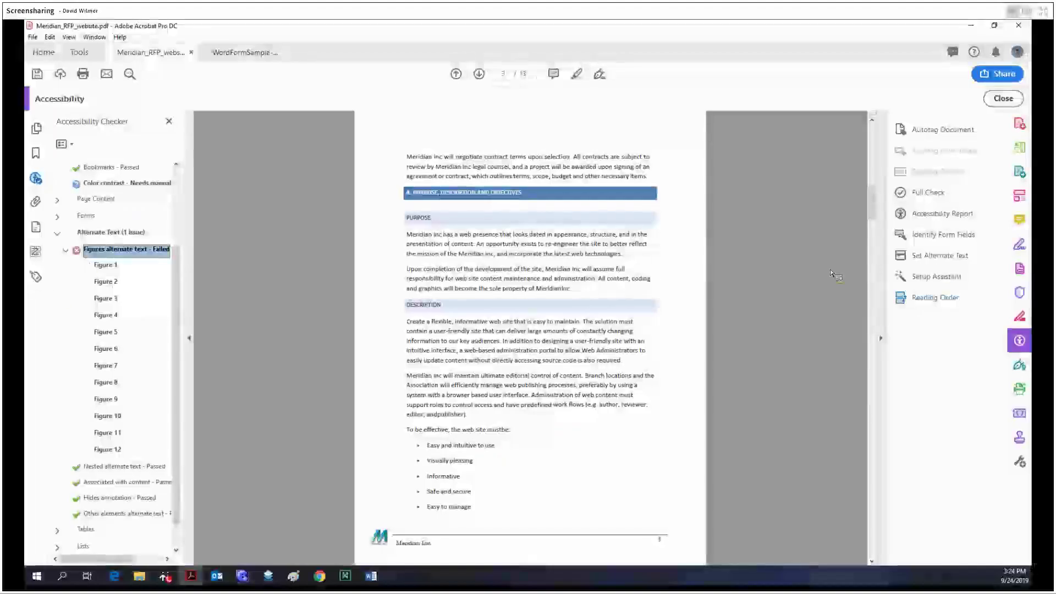
{"action": "left_click", "coordinate": [87, 234]}
{"action": "left_click", "coordinate": [86, 253]}
- Open the alternate text editor, step through the first several images, and close it without changes
{"action": "left_click", "coordinate": [906, 264]}
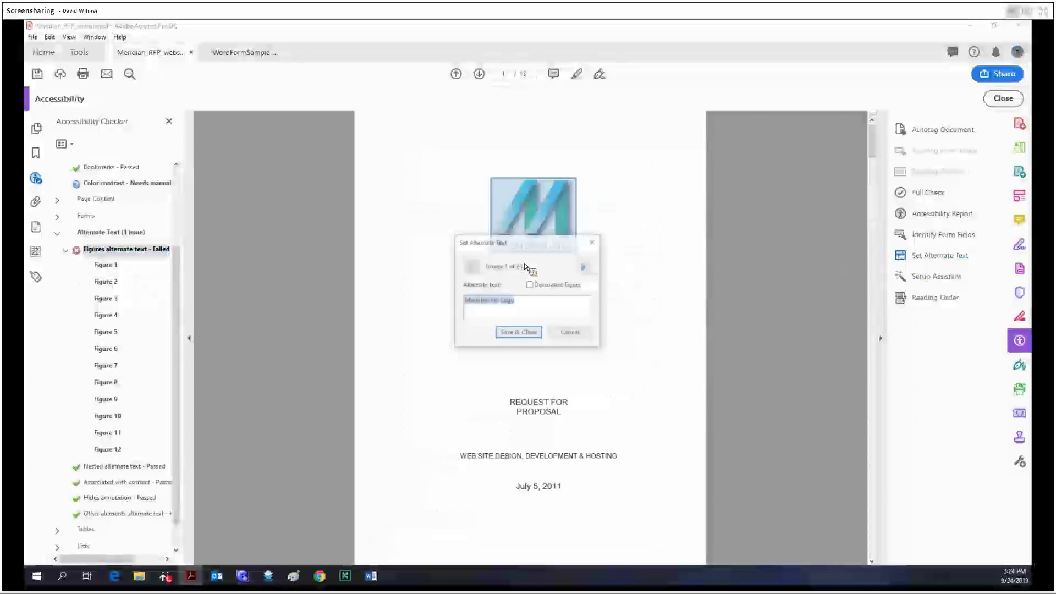
{"action": "left_click", "coordinate": [586, 268]}
{"action": "left_click", "coordinate": [586, 267]}
{"action": "left_click", "coordinate": [586, 267]}
{"action": "left_click", "coordinate": [586, 268]}
{"action": "left_click", "coordinate": [587, 268]}
{"action": "left_click", "coordinate": [586, 267]}
{"action": "left_click", "coordinate": [586, 268]}
{"action": "left_click", "coordinate": [586, 267]}
{"action": "left_click", "coordinate": [594, 242]}
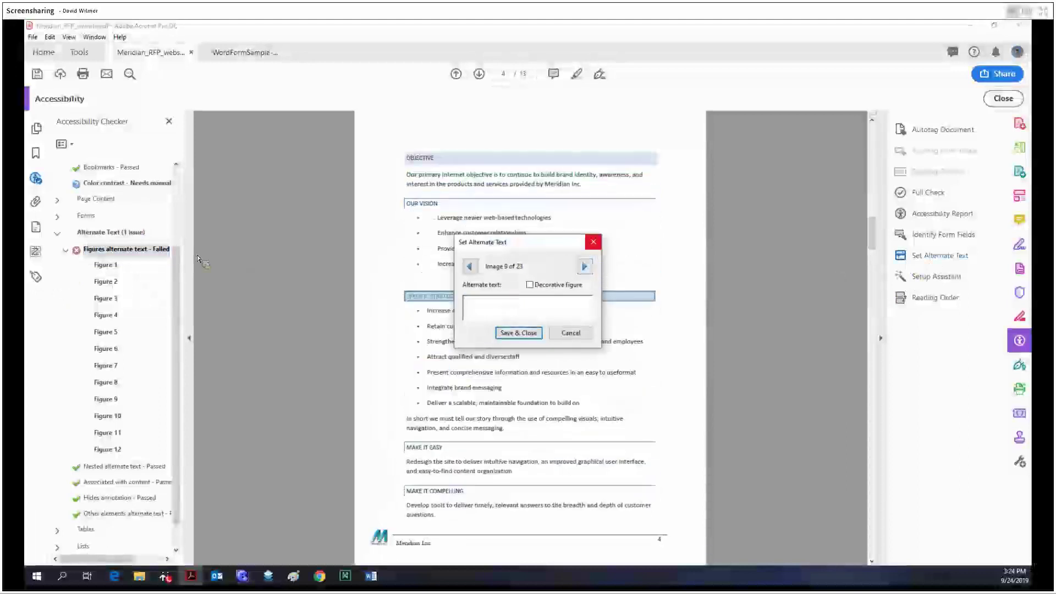
- Collapse the Alternate Text results and select the Logical Reading Order item in the Document results
{"action": "left_click", "coordinate": [65, 251]}
{"action": "left_click", "coordinate": [58, 344]}
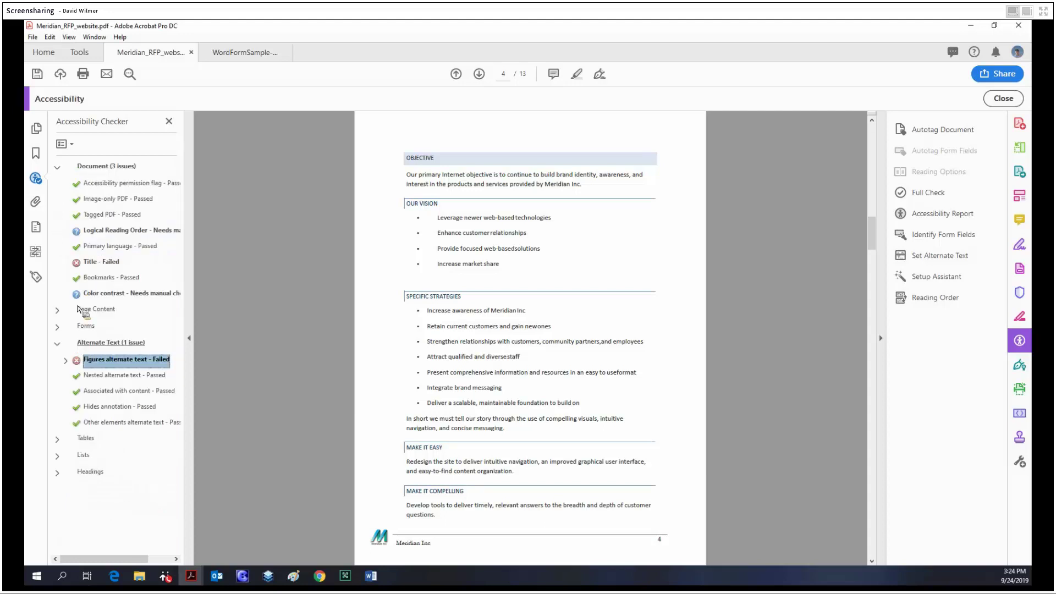
{"action": "left_click", "coordinate": [99, 232]}
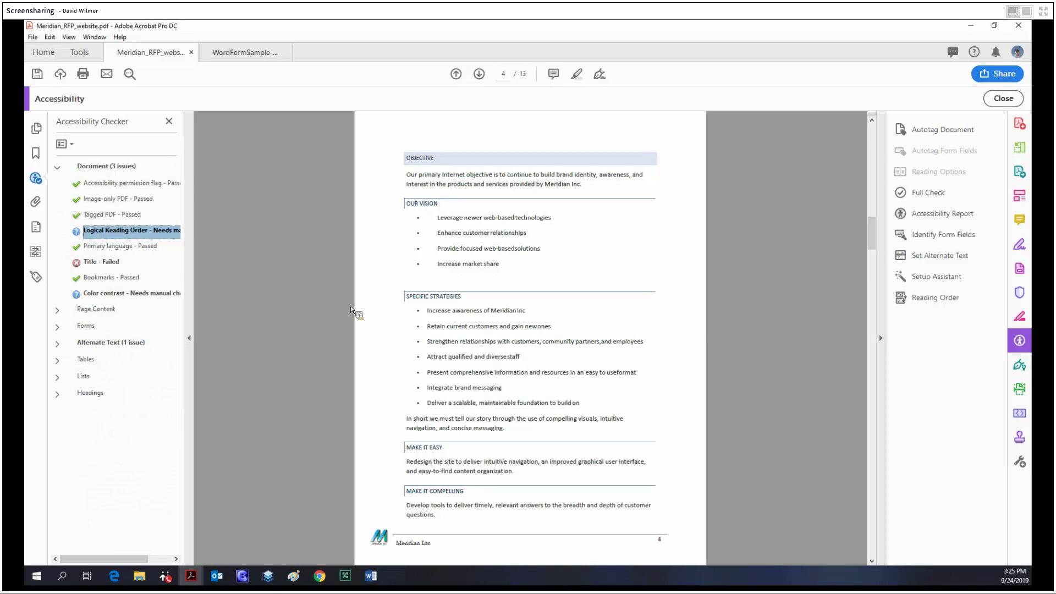
{"action": "left_click_drag", "start_coordinate": [352, 310], "coordinate": [466, 422]}
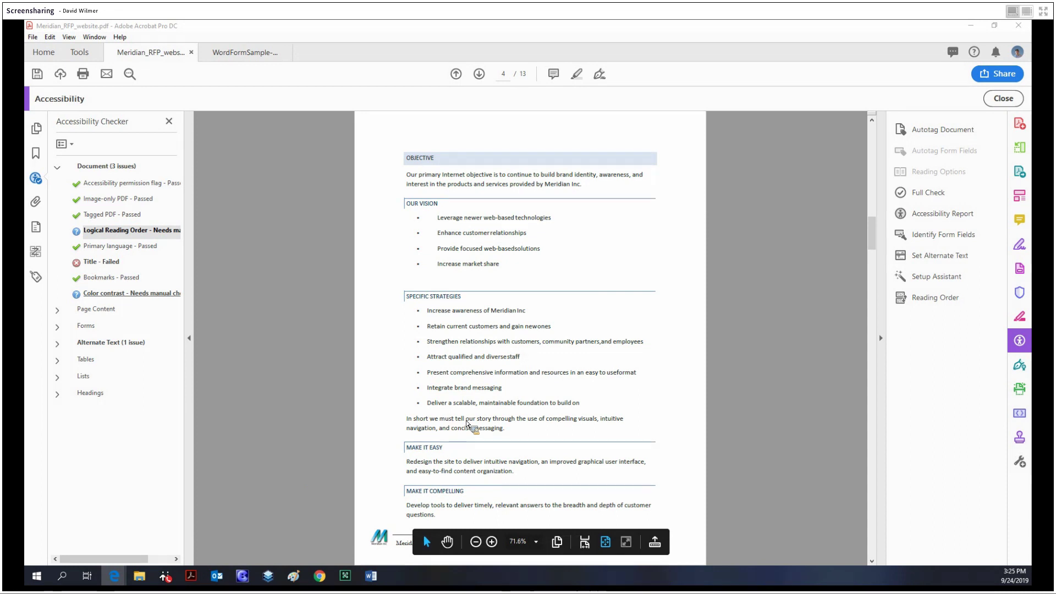
{"action": "left_click_drag", "start_coordinate": [466, 422], "coordinate": [466, 422]}
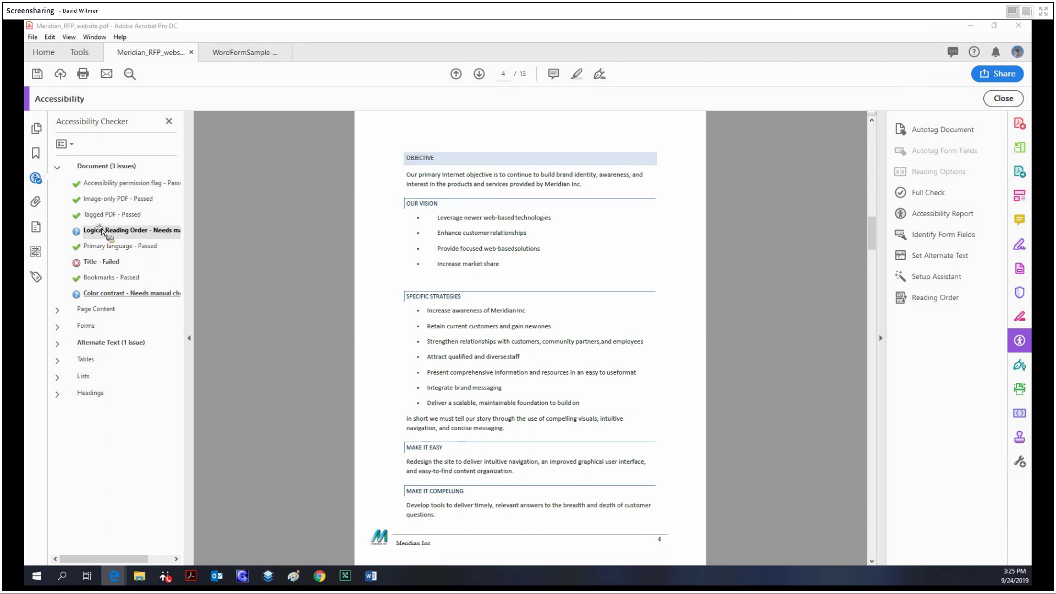
{"action": "left_click_drag", "start_coordinate": [98, 225], "coordinate": [665, 300]}
{"action": "left_click", "coordinate": [178, 312]}
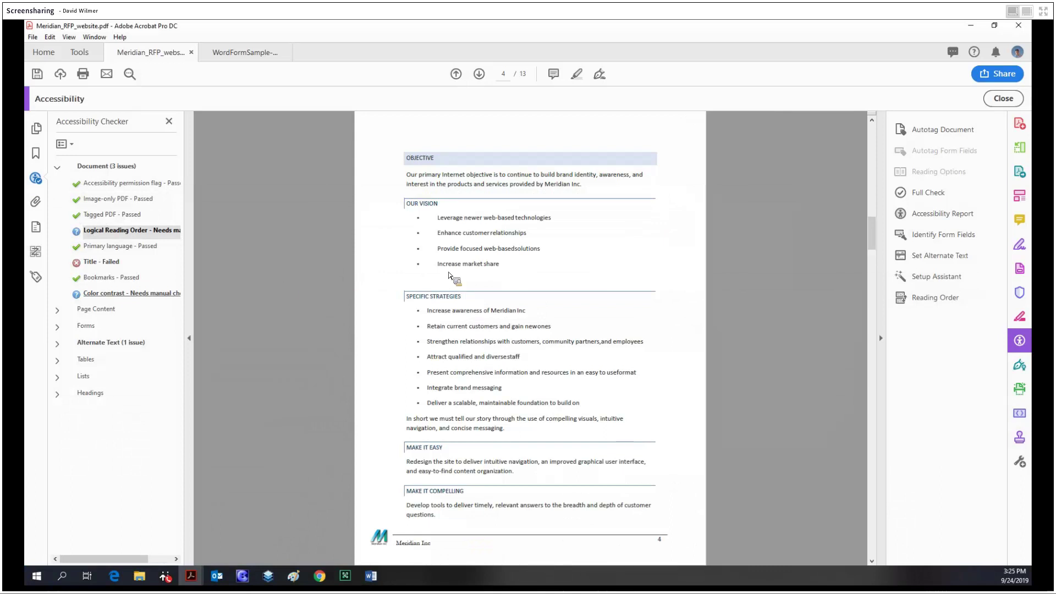
- Review the blue headings on page 2 for color contrast and look at the Contrast Checker website in the browser
{"action": "scroll", "coordinate": [546, 270], "scroll_direction": "up", "scroll_amount": 3}
{"action": "scroll", "coordinate": [580, 290], "scroll_direction": "down", "scroll_amount": 1}
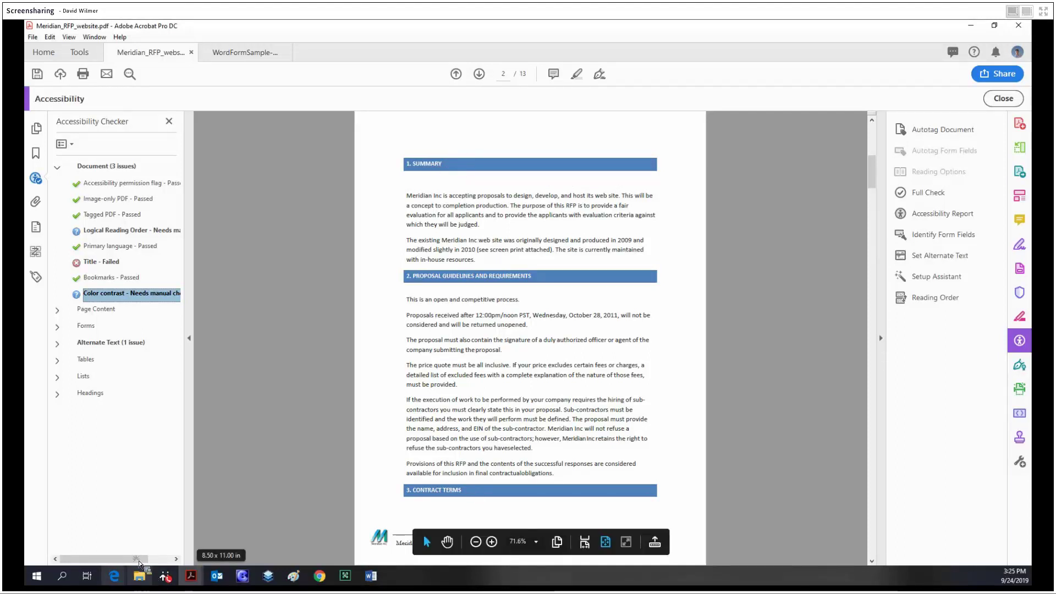
{"action": "left_click", "coordinate": [176, 527]}
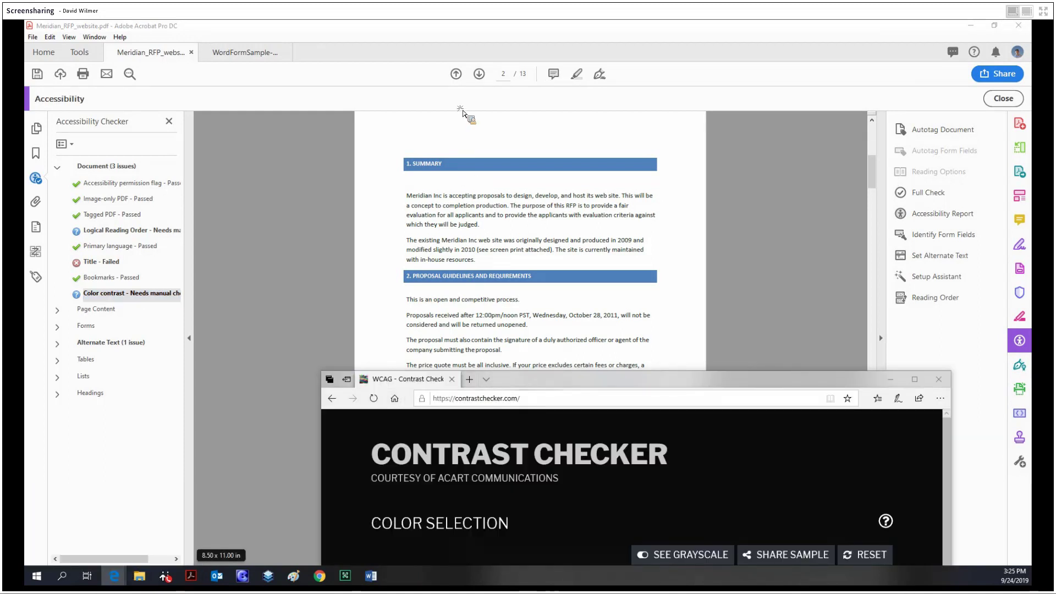
{"action": "key", "text": "super+Up"}
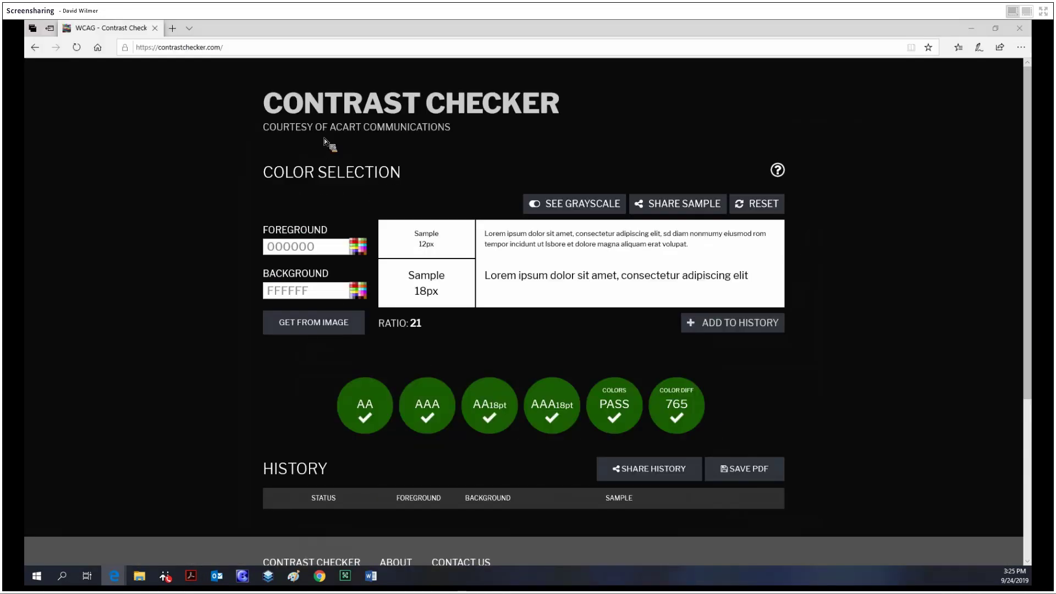
{"action": "left_click_drag", "start_coordinate": [432, 25], "coordinate": [454, 288]}
{"action": "left_click", "coordinate": [451, 239]}
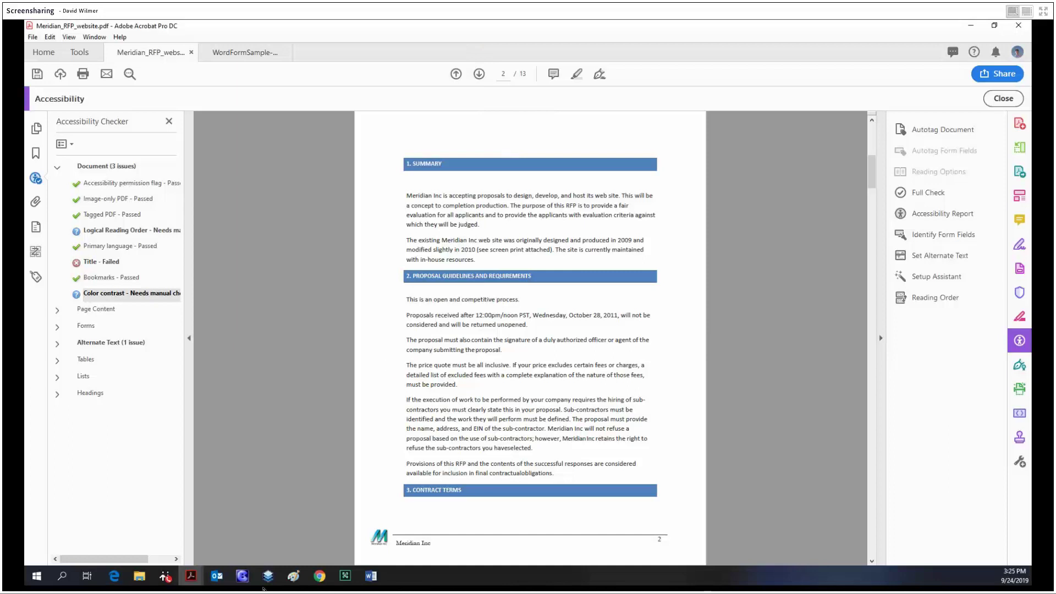
- Switch back to the Contrast Checker page and maximize its browser window
{"action": "left_click", "coordinate": [301, 580]}
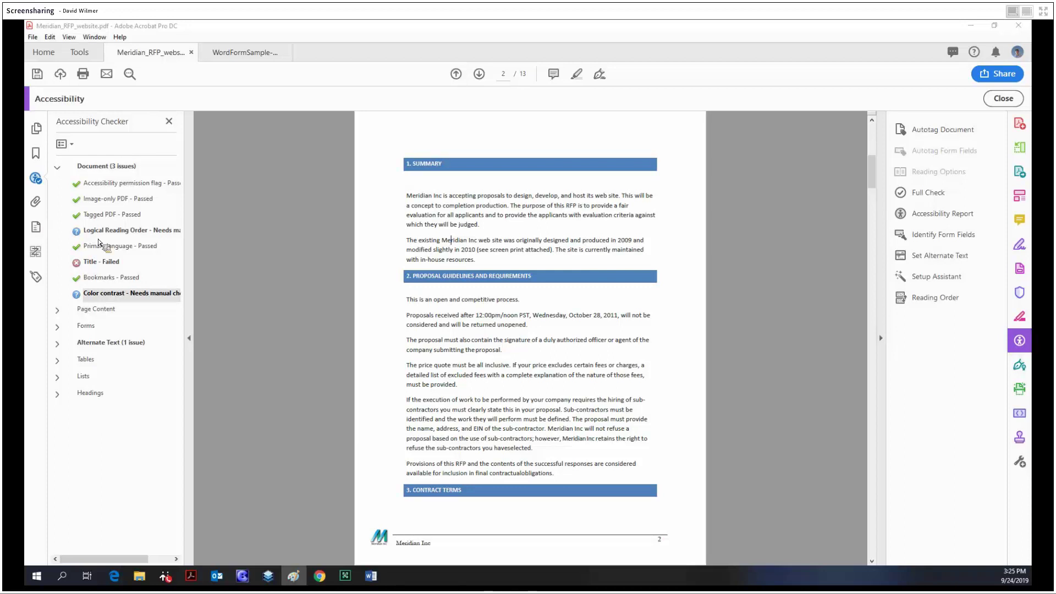
{"action": "mouse_move", "coordinate": [114, 576]}
{"action": "left_click", "coordinate": [181, 528]}
{"action": "left_click", "coordinate": [409, 308]}
{"action": "double_click", "coordinate": [412, 289]}
- Set the Contrast Checker's background color to RGB 79, 129, 188 and accept it
{"action": "left_click", "coordinate": [358, 290]}
{"action": "double_click", "coordinate": [567, 334]}
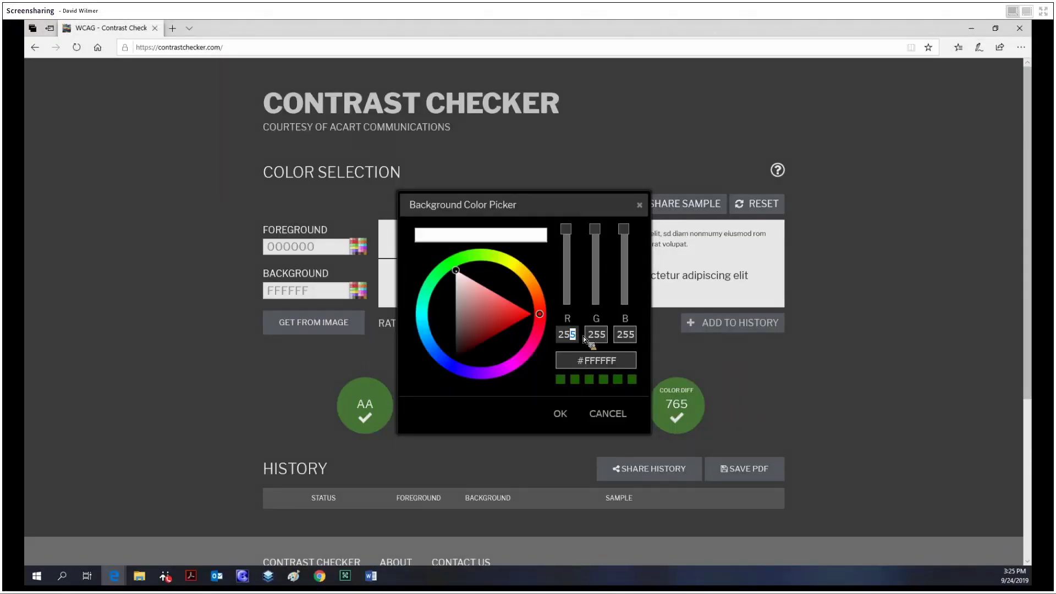
{"action": "type", "text": "0"}
{"action": "type", "text": "79"}
{"action": "key", "text": "Tab"}
{"action": "type", "text": "129"}
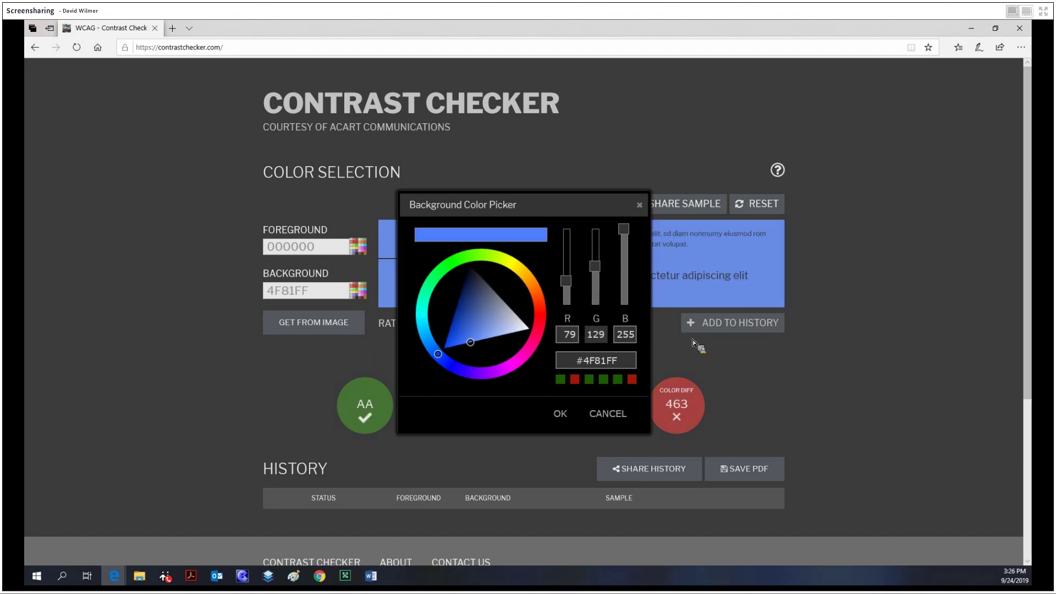
{"action": "double_click", "coordinate": [629, 333]}
{"action": "type", "text": "188"}
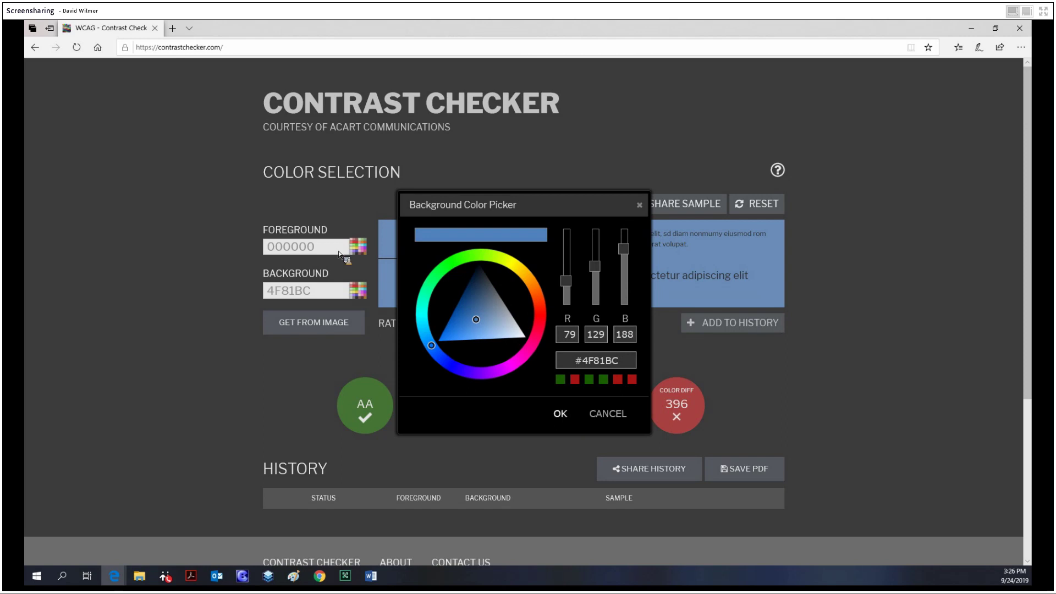
{"action": "left_click", "coordinate": [559, 413]}
- Set the foreground color to FFFFFF and compare the sample with the blue heading in the PDF
{"action": "left_click_drag", "start_coordinate": [315, 246], "coordinate": [265, 248]}
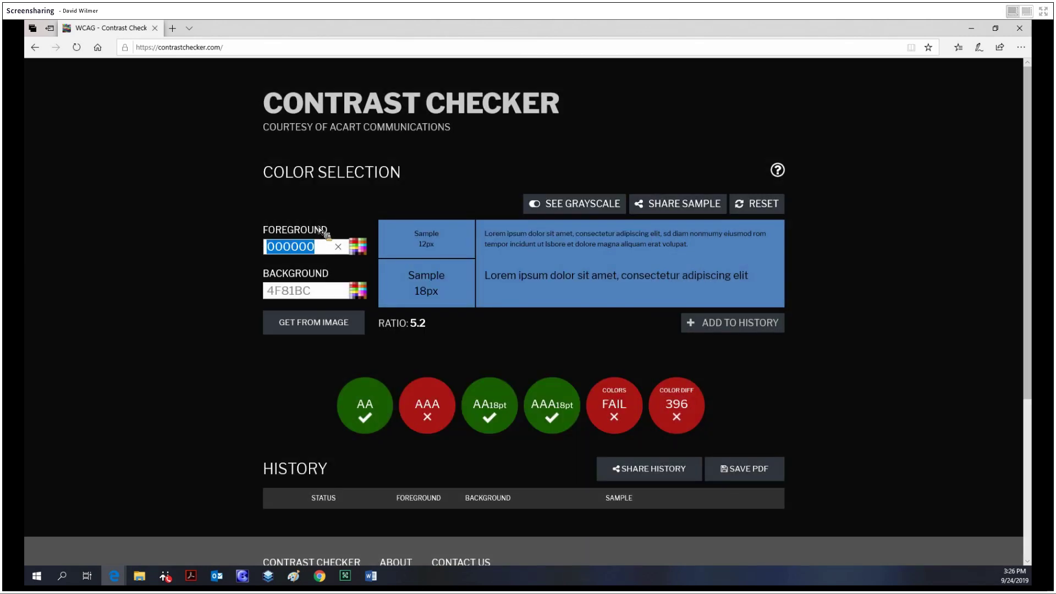
{"action": "type", "text": "FFFFFF"}
{"action": "left_click", "coordinate": [174, 282]}
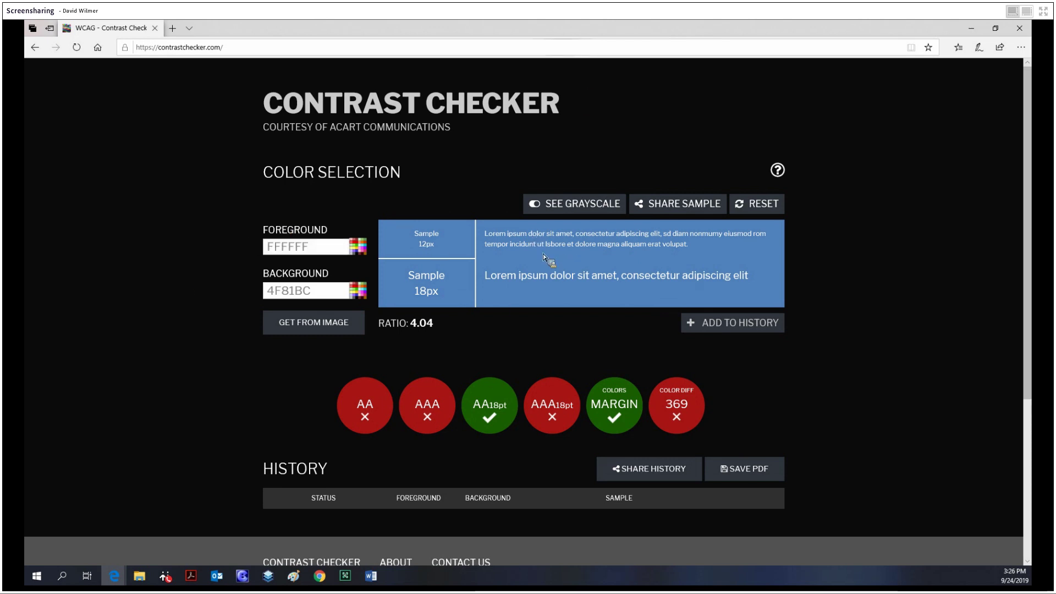
{"action": "left_click_drag", "start_coordinate": [489, 28], "coordinate": [524, 258]}
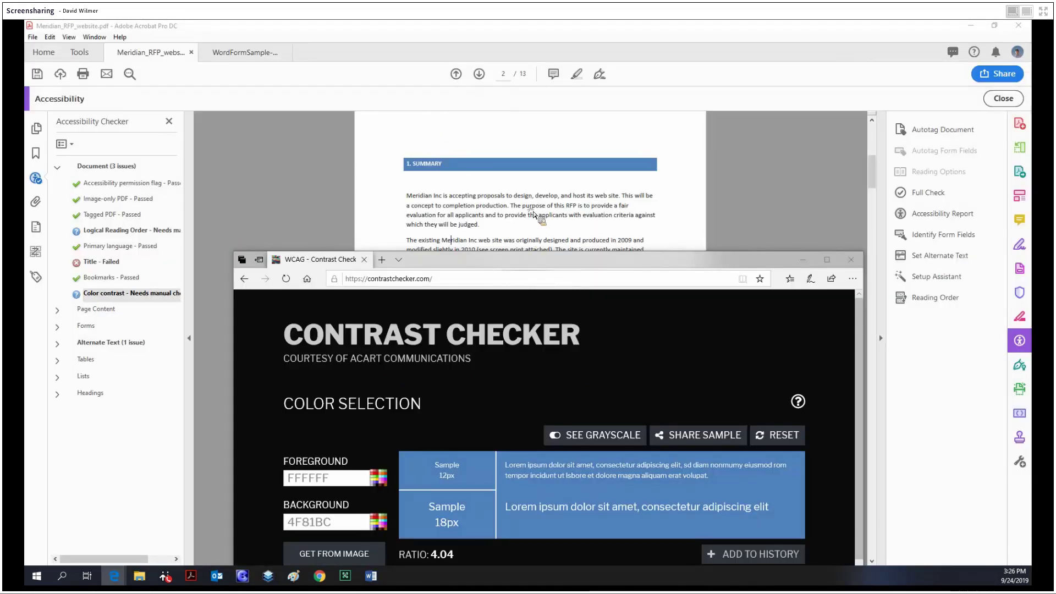
{"action": "key", "text": "super+Up"}
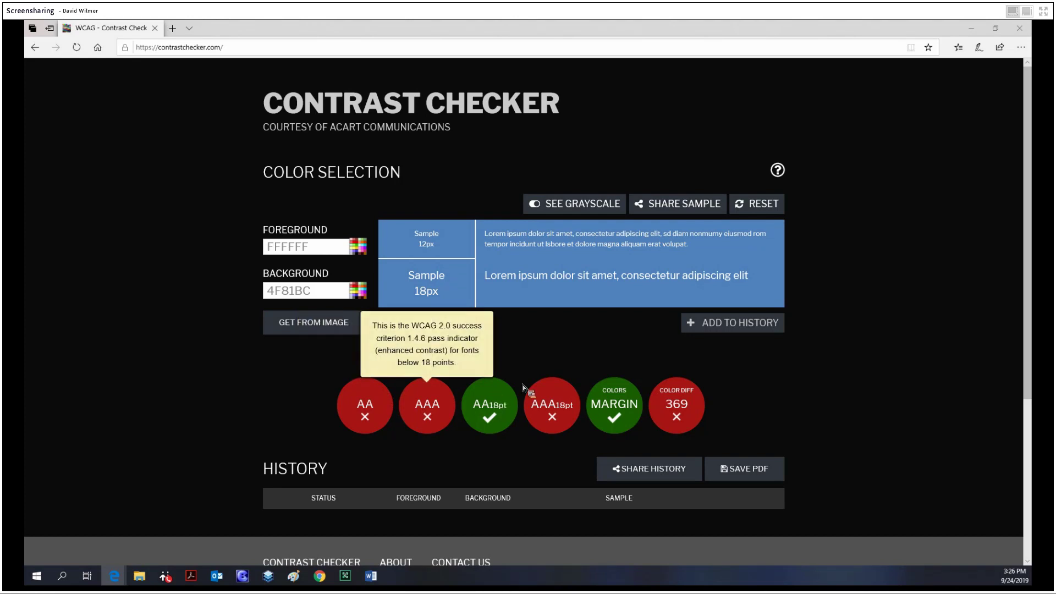
- Read the AAA and AA 18pt contrast pass indicators and return to the Meridian RFP PDF
{"action": "mouse_move", "coordinate": [555, 400]}
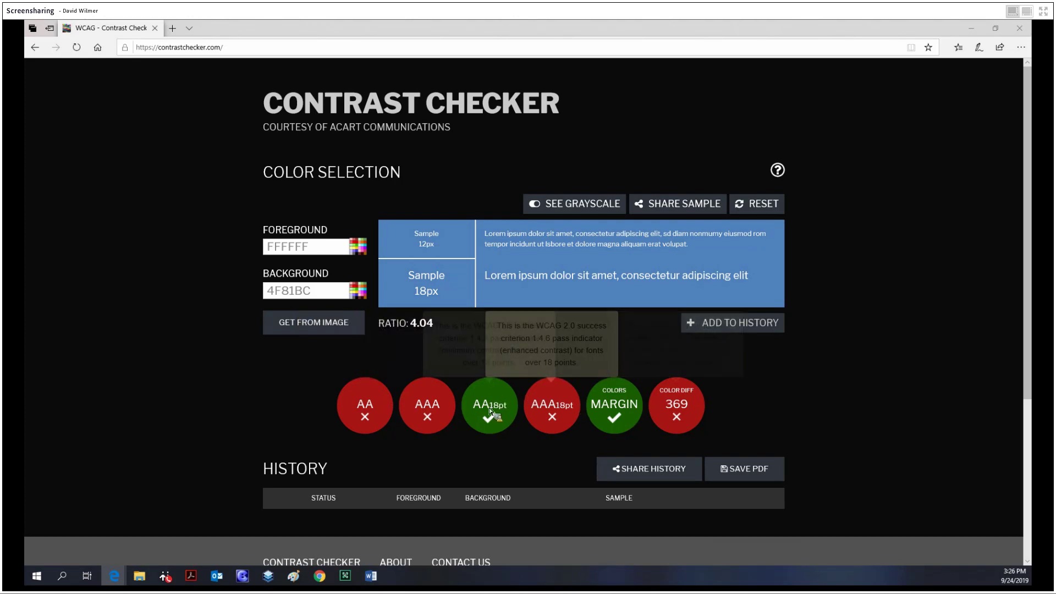
{"action": "mouse_move", "coordinate": [499, 401]}
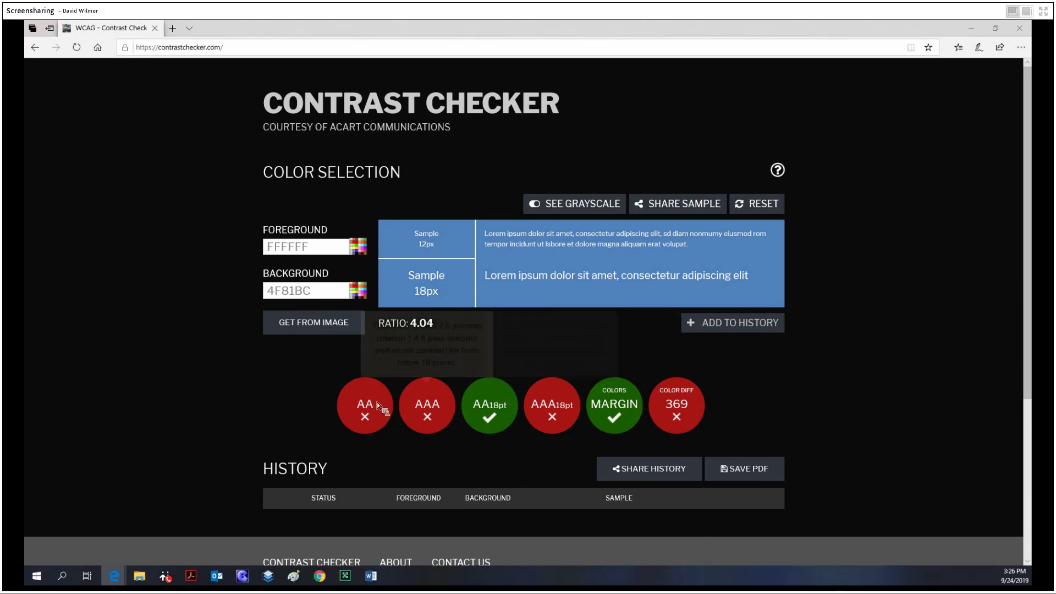
{"action": "left_click", "coordinate": [969, 28]}
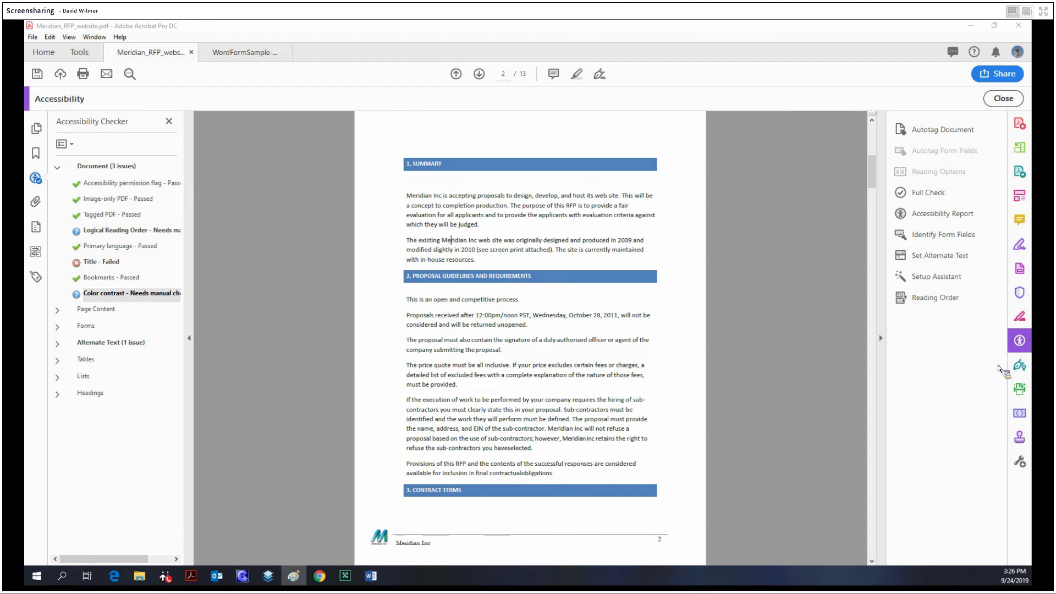
- Skim the following pages of the RFP and mark the Color contrast check as Pass
{"action": "scroll", "coordinate": [643, 362], "scroll_direction": "down", "scroll_amount": 2}
{"action": "scroll", "coordinate": [624, 363], "scroll_direction": "down", "scroll_amount": 2}
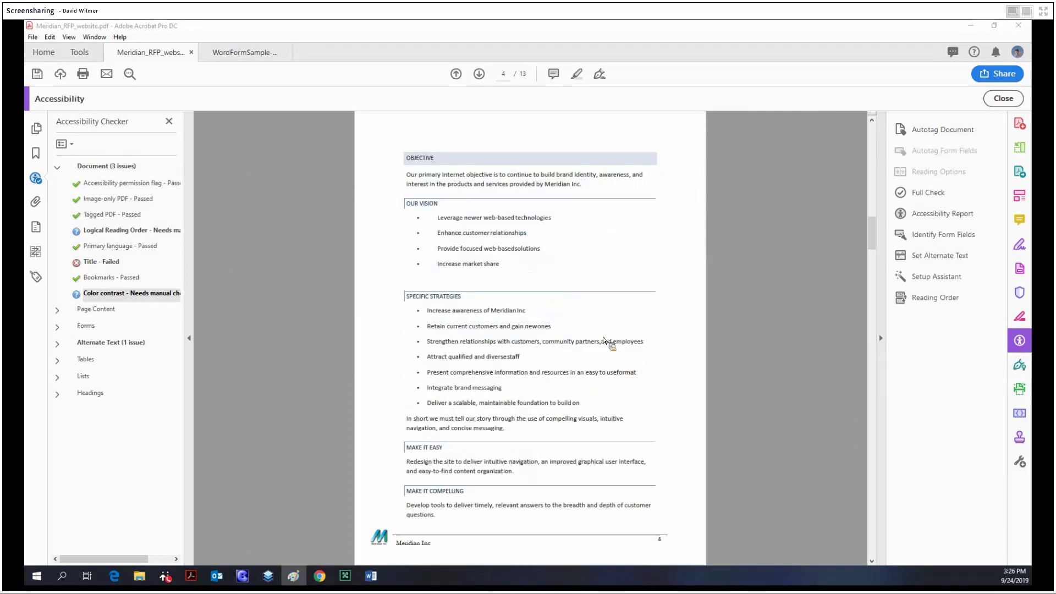
{"action": "scroll", "coordinate": [603, 340], "scroll_direction": "up", "scroll_amount": 15}
{"action": "left_click", "coordinate": [80, 299]}
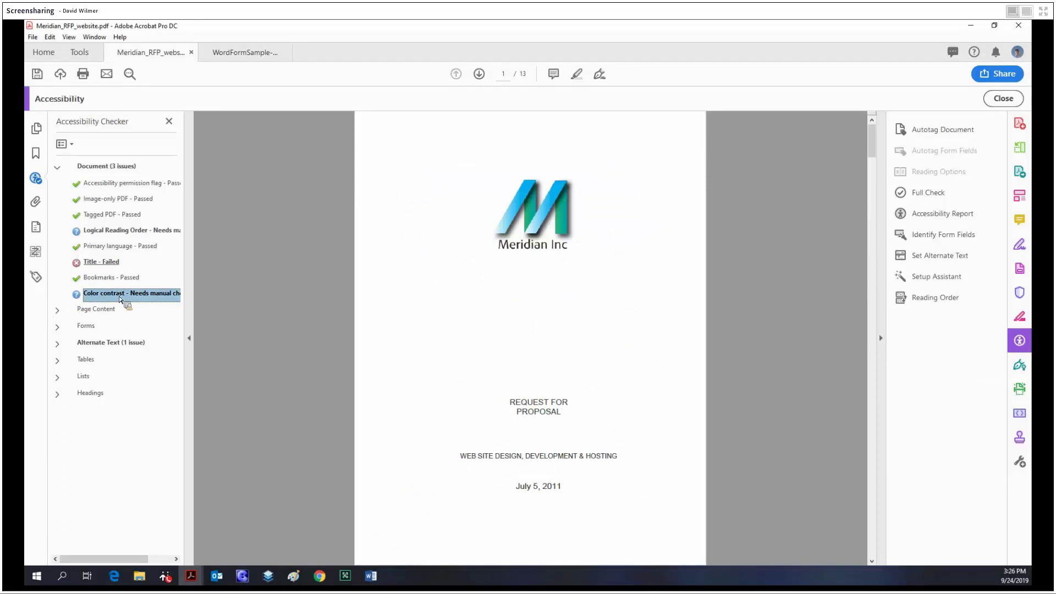
{"action": "right_click", "coordinate": [134, 303]}
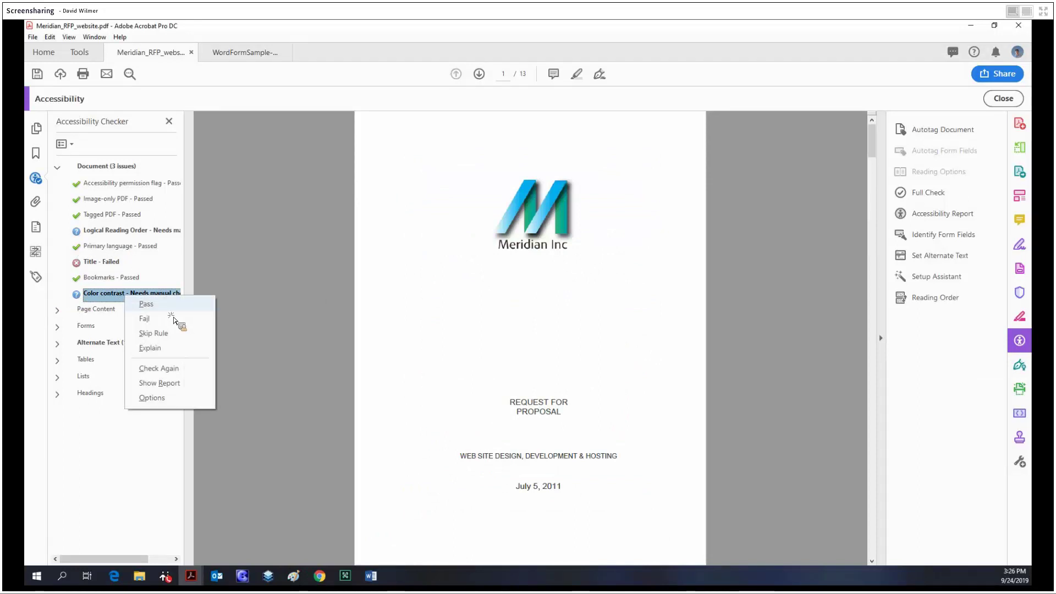
{"action": "left_click", "coordinate": [170, 303]}
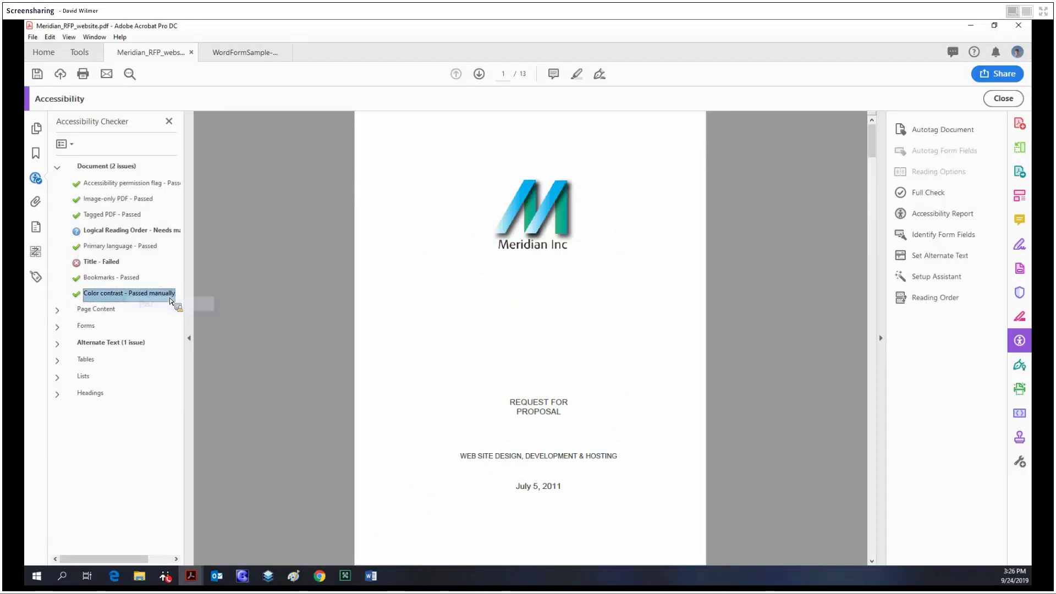
- Select the Logical Reading Order check and review the content order on page 2
{"action": "left_click", "coordinate": [168, 233]}
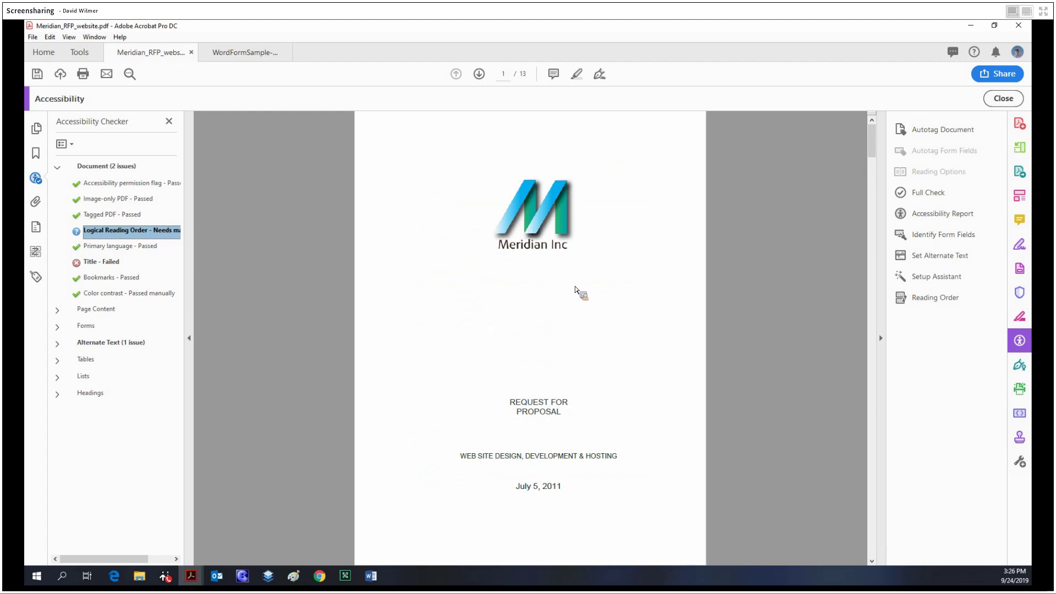
{"action": "scroll", "coordinate": [580, 287], "scroll_direction": "down", "scroll_amount": 1}
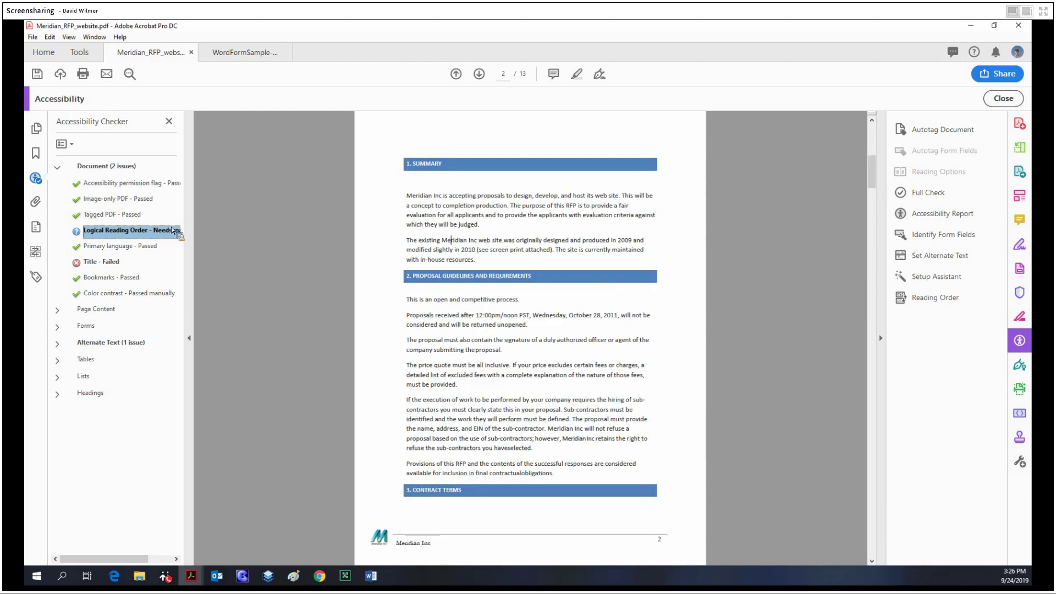
- Switch to the WordFormSample PDF and prepare it as a form with detected text fields and checkboxes
{"action": "left_click", "coordinate": [242, 53]}
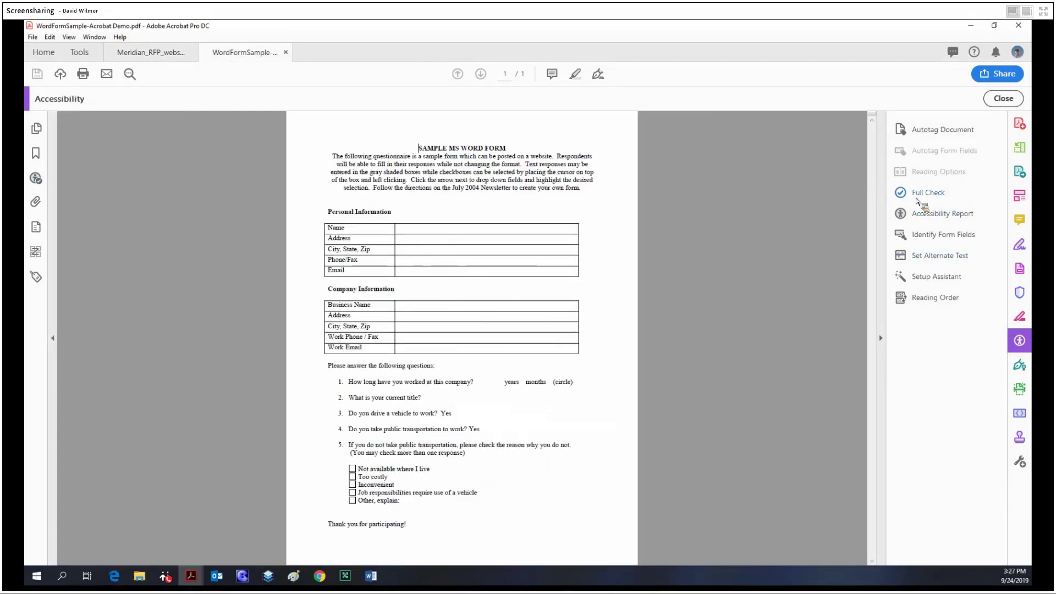
{"action": "left_click", "coordinate": [927, 193]}
{"action": "left_click", "coordinate": [601, 446]}
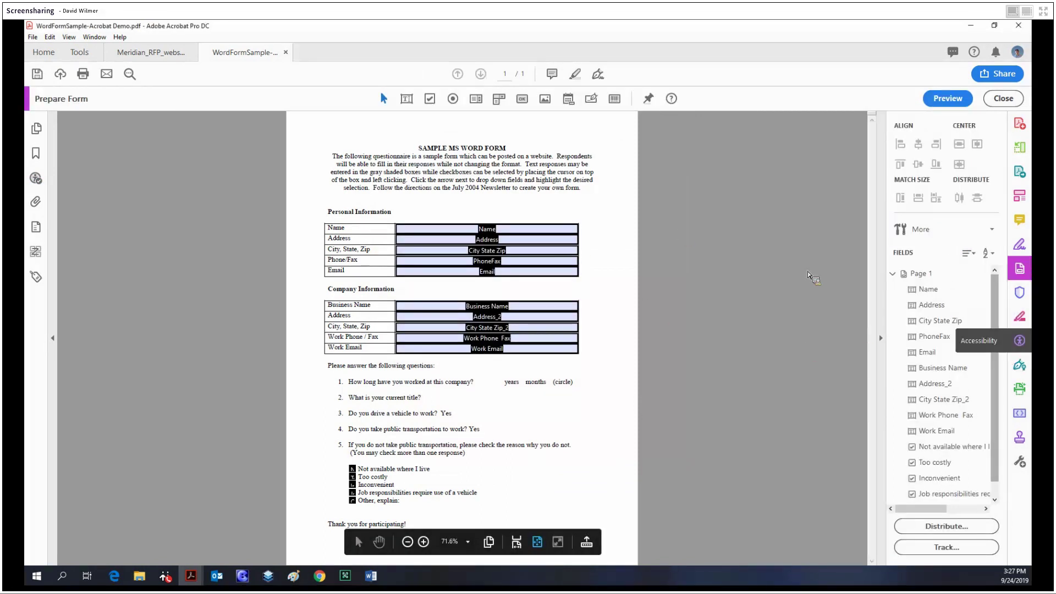
- Run a full accessibility check on all pages of the form and expand the Tagged form fields result under Forms
{"action": "left_click", "coordinate": [935, 193]}
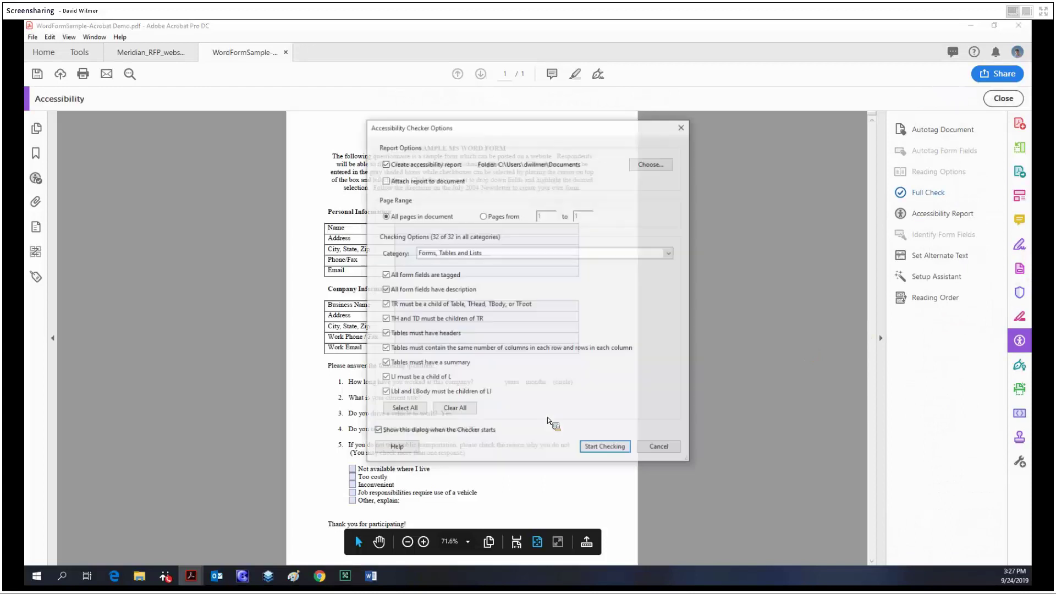
{"action": "left_click", "coordinate": [602, 448]}
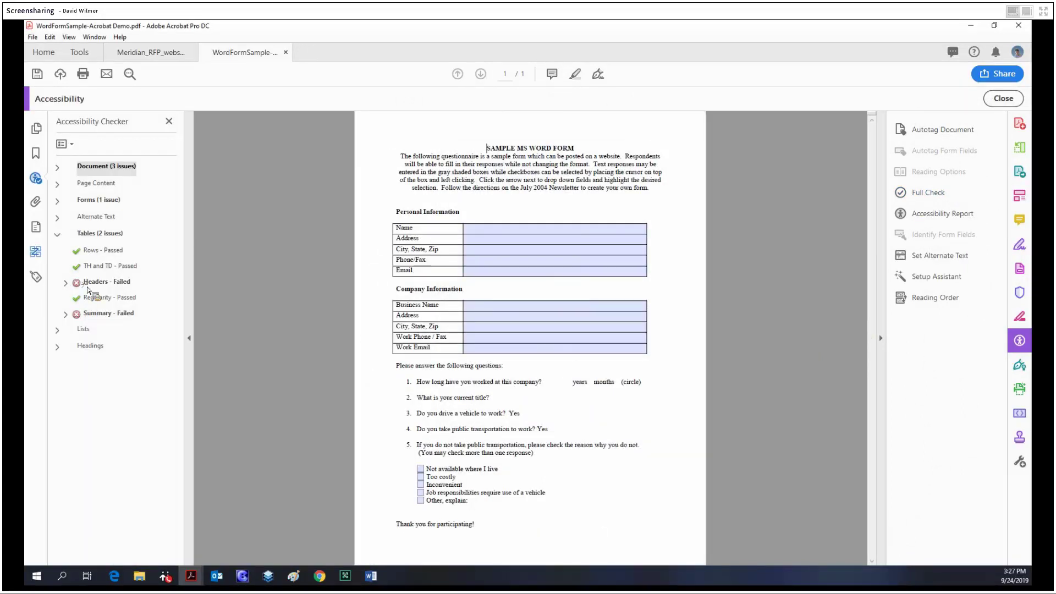
{"action": "left_click", "coordinate": [67, 203]}
{"action": "left_click", "coordinate": [59, 202]}
{"action": "left_click", "coordinate": [88, 219]}
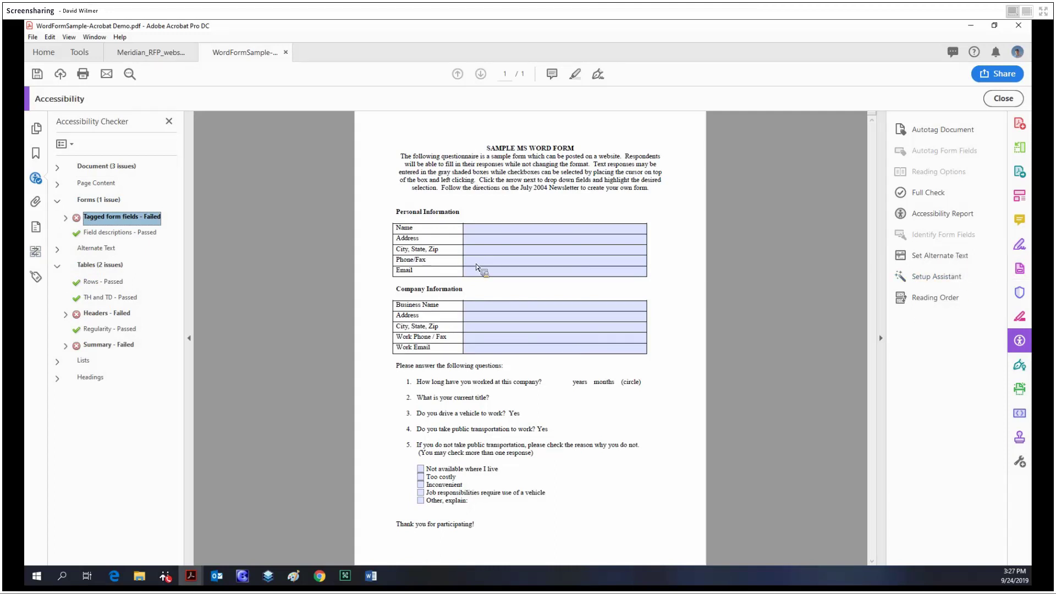
{"action": "key", "text": "Right"}
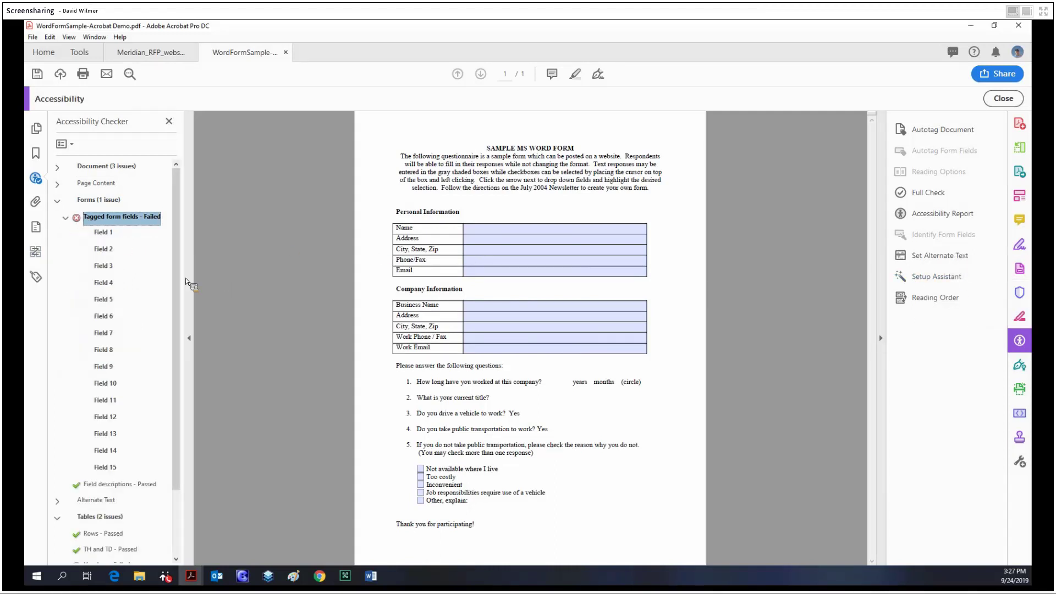
- Locate Field 4 and Field 1 from the Tagged form fields result on the page
{"action": "left_click", "coordinate": [107, 284]}
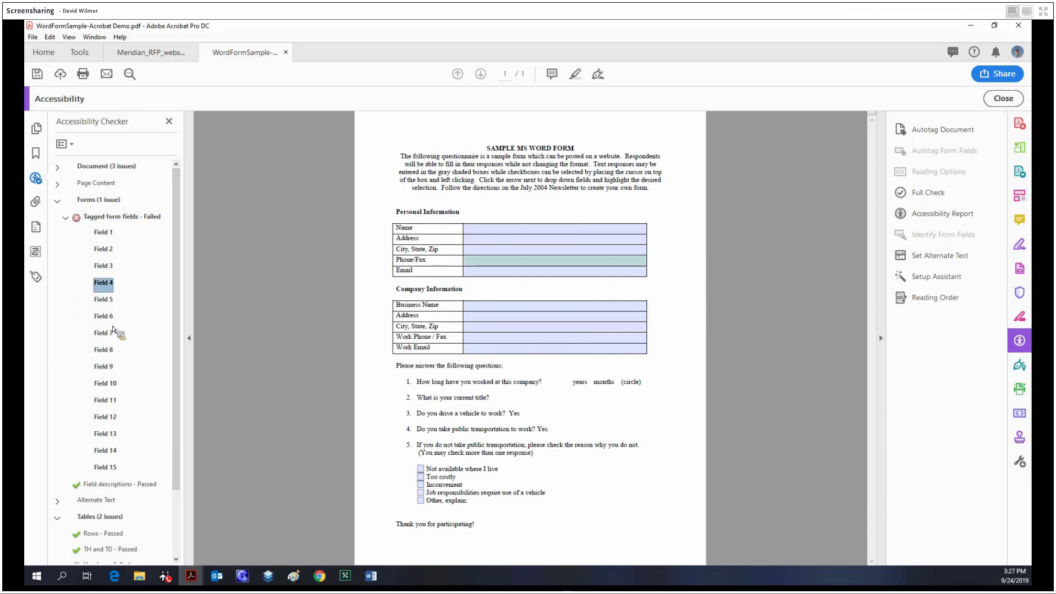
{"action": "left_click", "coordinate": [106, 234]}
{"action": "left_click", "coordinate": [106, 218]}
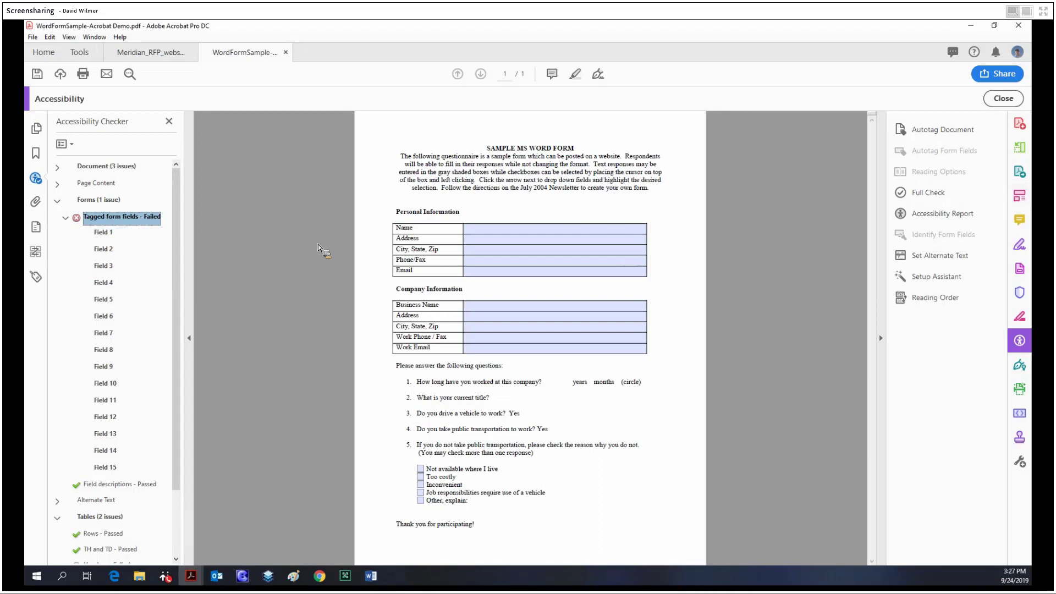
- Delete the form's entire tag tree and autotag the document again
{"action": "left_click", "coordinate": [36, 278]}
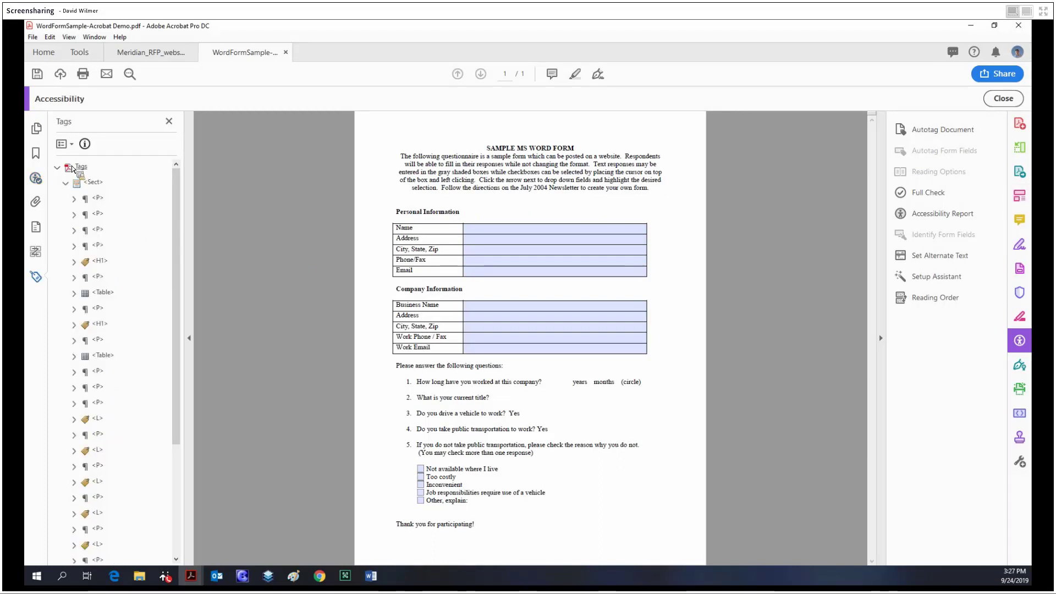
{"action": "left_click", "coordinate": [74, 168]}
{"action": "key", "text": "Delete"}
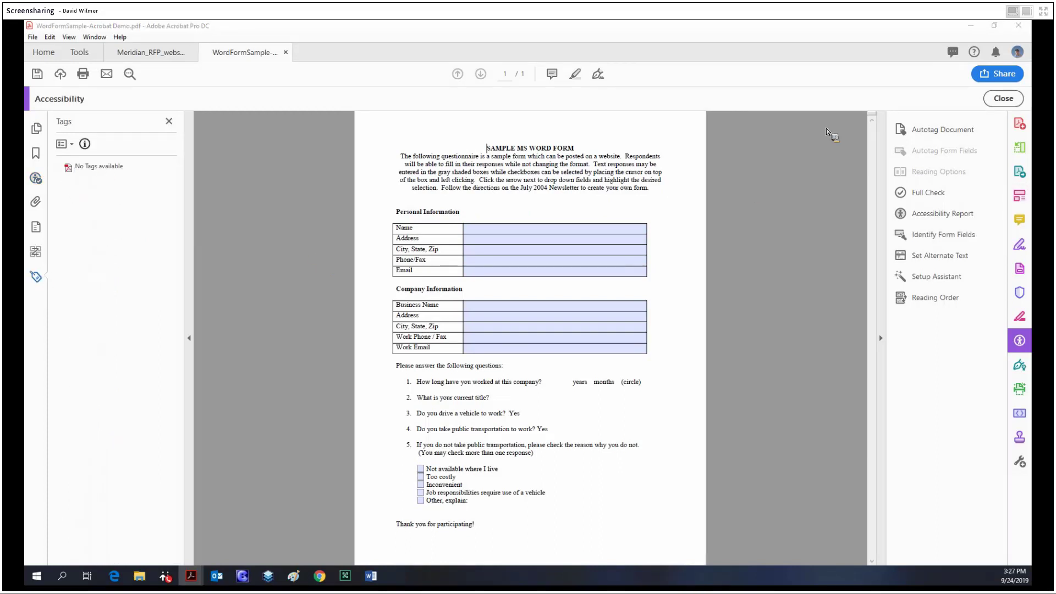
{"action": "left_click", "coordinate": [938, 129]}
- Rerun the full accessibility check on all pages and check the Tagged form fields result
{"action": "left_click", "coordinate": [940, 194]}
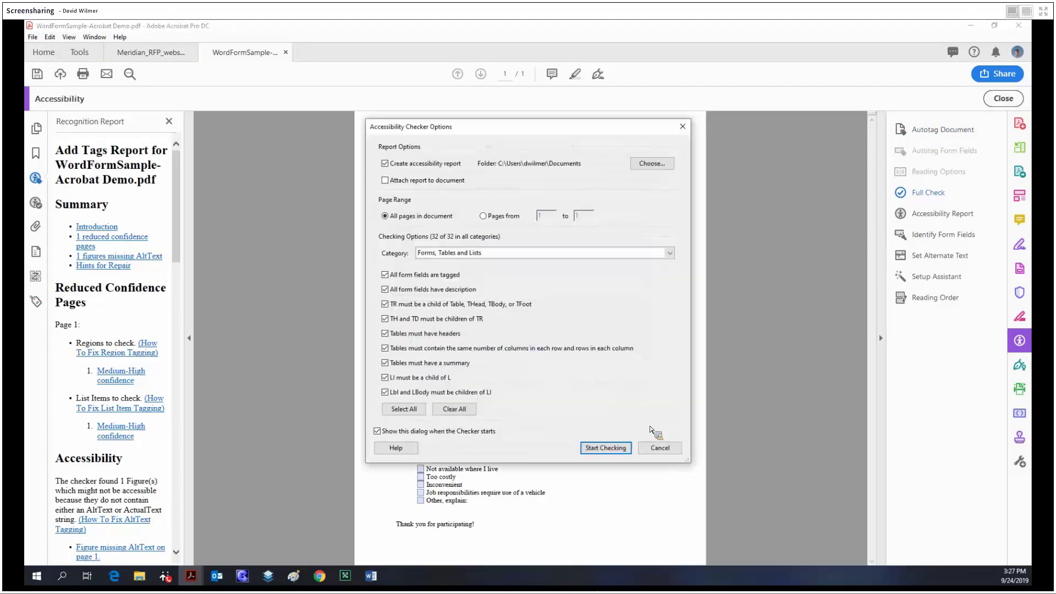
{"action": "left_click", "coordinate": [604, 448]}
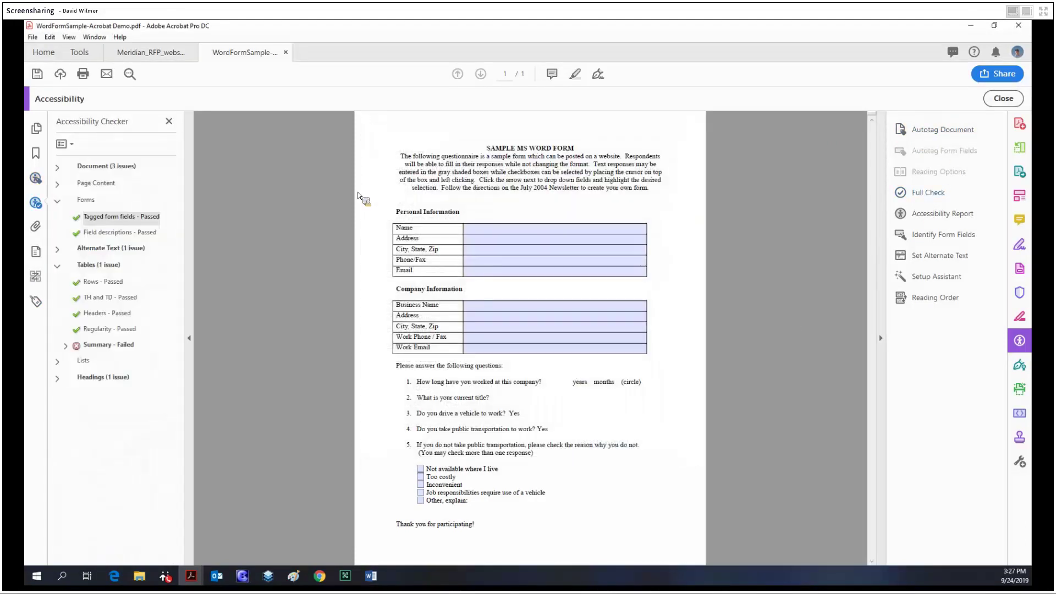
{"action": "left_click", "coordinate": [124, 216]}
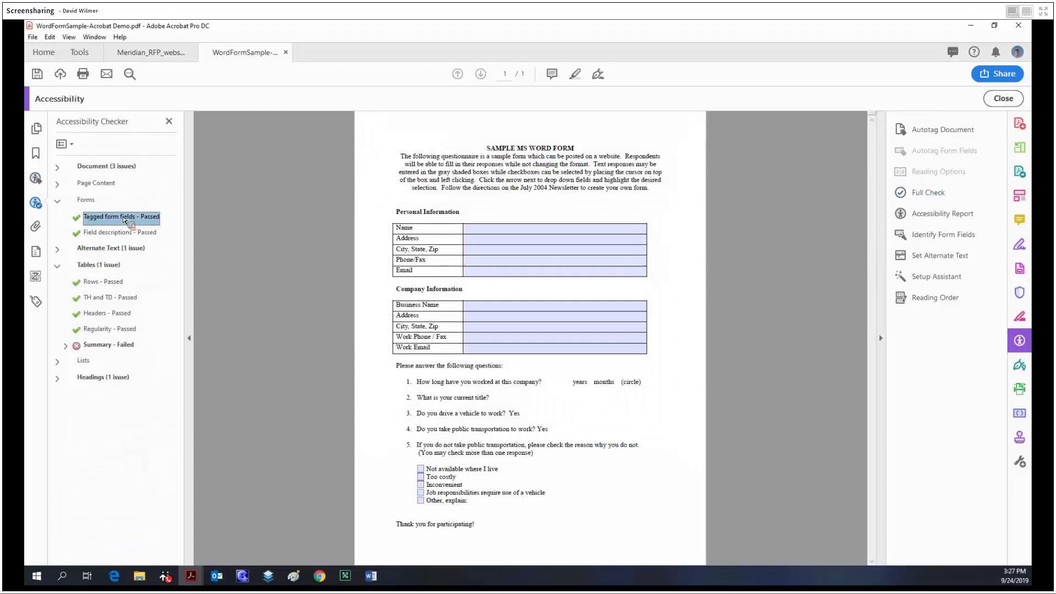
- Expand the Figures alternate text result and locate Figure 1 on the page
{"action": "double_click", "coordinate": [79, 249]}
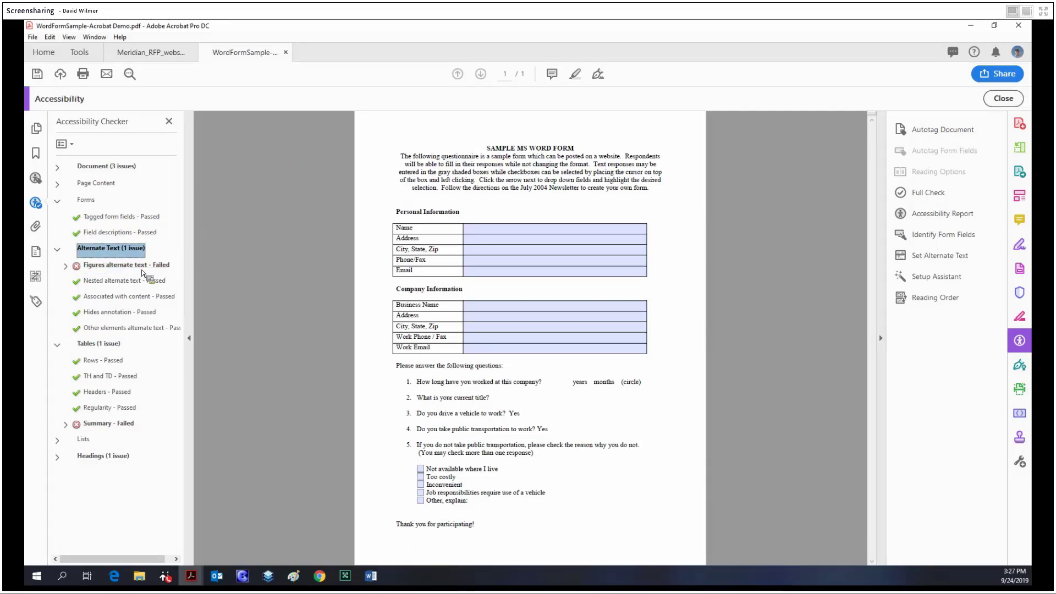
{"action": "double_click", "coordinate": [120, 266]}
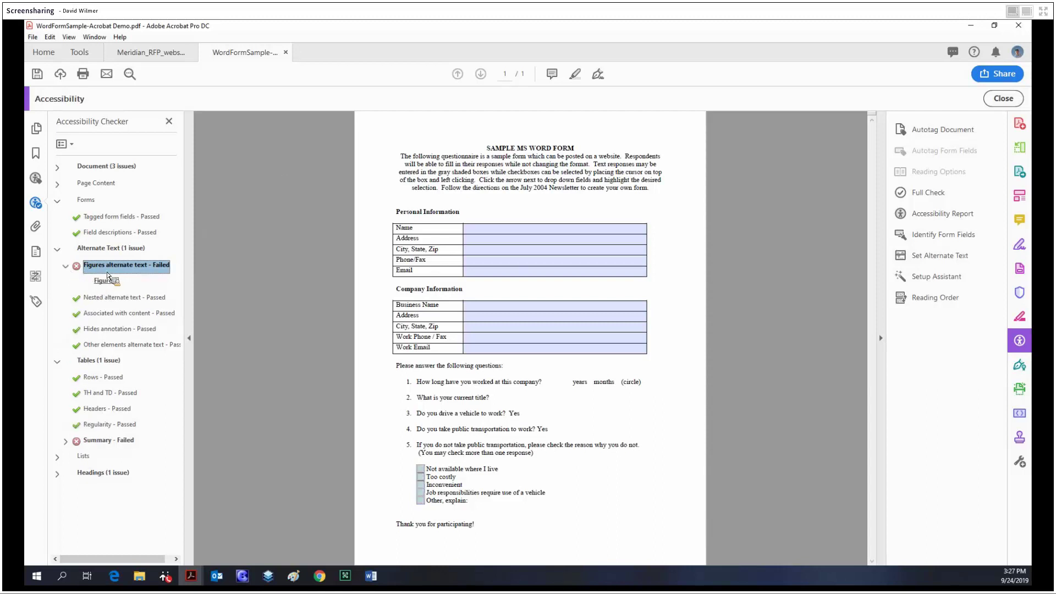
{"action": "left_click", "coordinate": [112, 281]}
{"action": "left_click", "coordinate": [114, 269]}
{"action": "left_click", "coordinate": [114, 279]}
{"action": "left_click", "coordinate": [90, 265]}
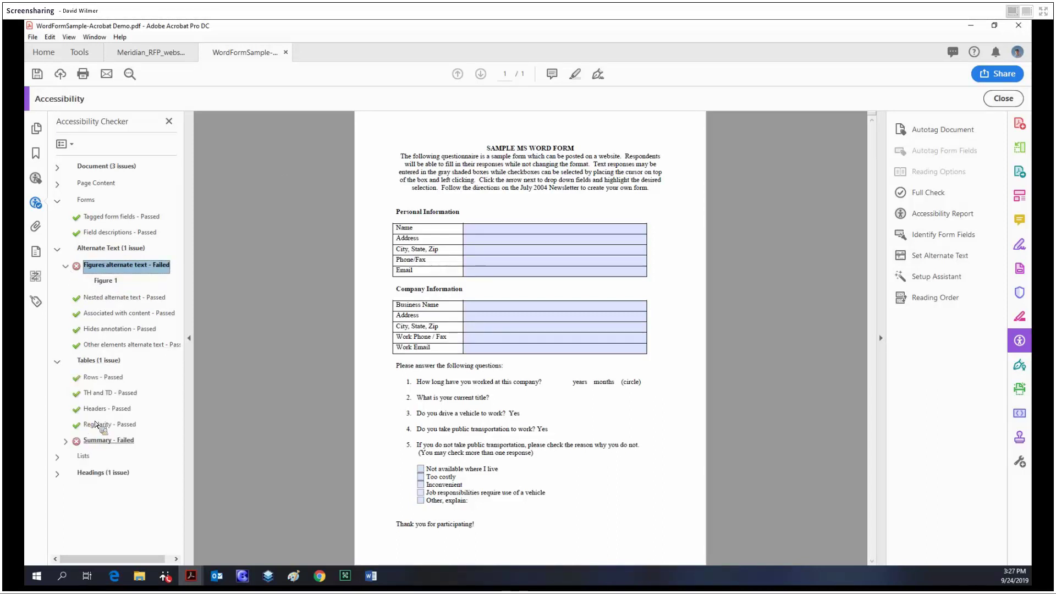
- Use the Reading Order tool to give the Personal Information table the summary "Table summary"
{"action": "left_click", "coordinate": [106, 440]}
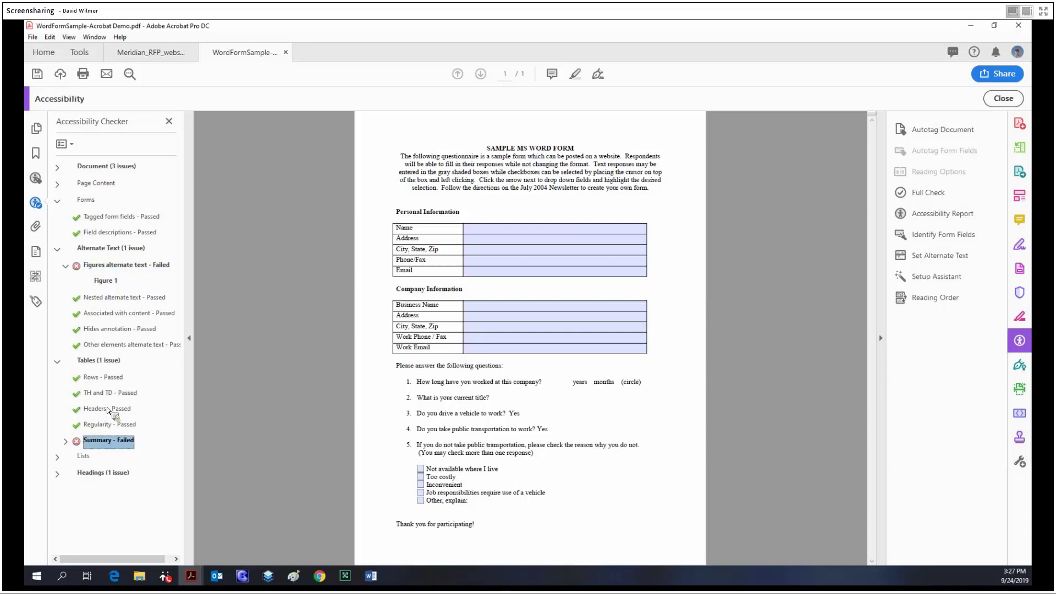
{"action": "left_click", "coordinate": [926, 302]}
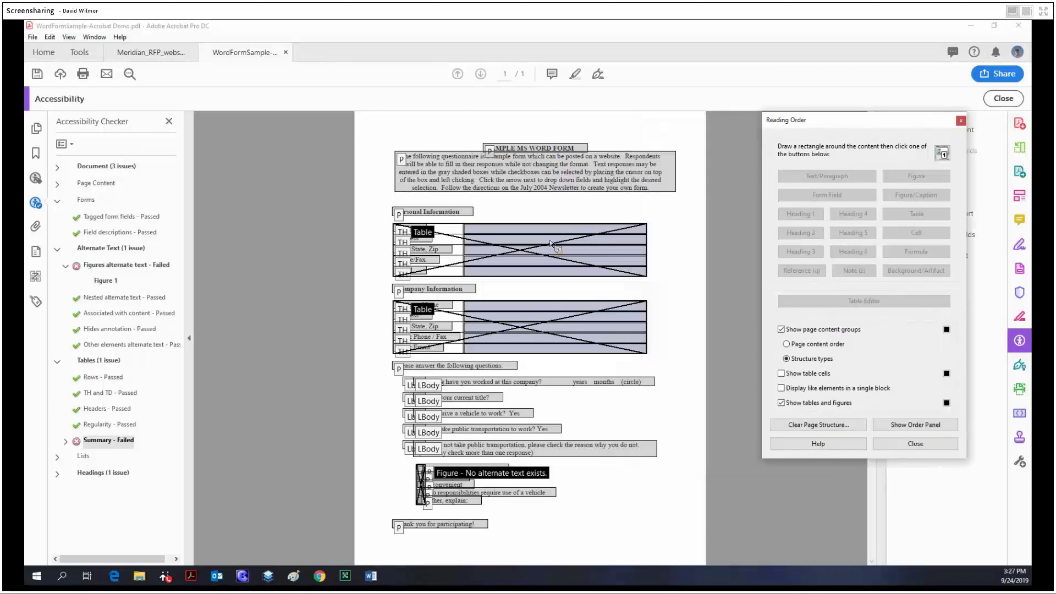
{"action": "right_click", "coordinate": [538, 247]}
{"action": "left_click", "coordinate": [608, 395]}
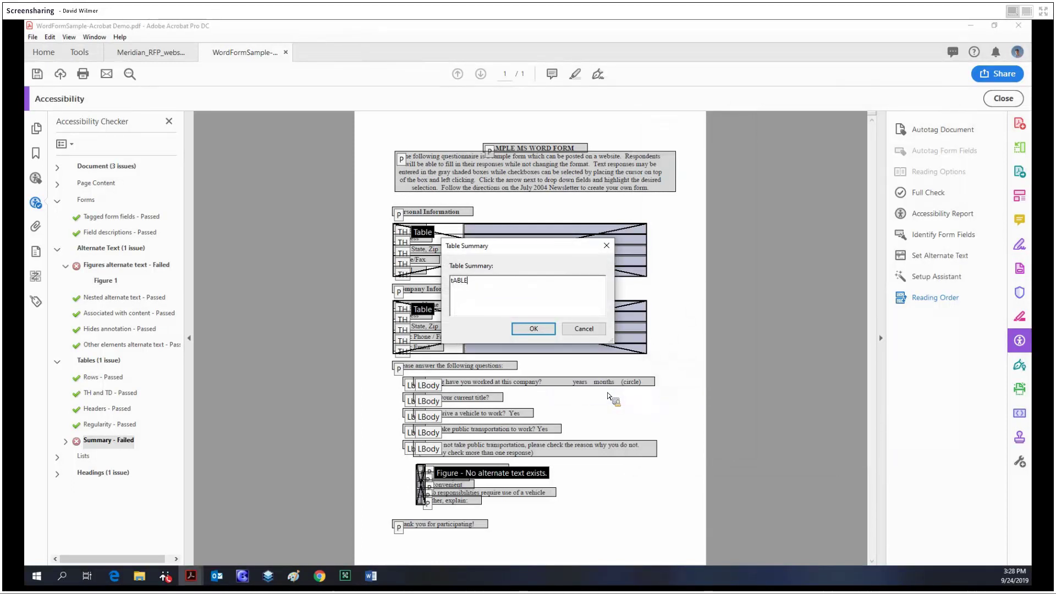
{"action": "type", "text": "tABLE"}
{"action": "key", "text": "BackSpace"}
{"action": "key", "text": "BackSpace"}
{"action": "key", "text": "BackSpace"}
{"action": "key", "text": "BackSpace"}
{"action": "key", "text": "BackSpace"}
{"action": "key", "text": "BackSpace"}
{"action": "type", "text": "Table summary"}
{"action": "left_click", "coordinate": [548, 332]}
{"action": "left_click", "coordinate": [960, 121]}
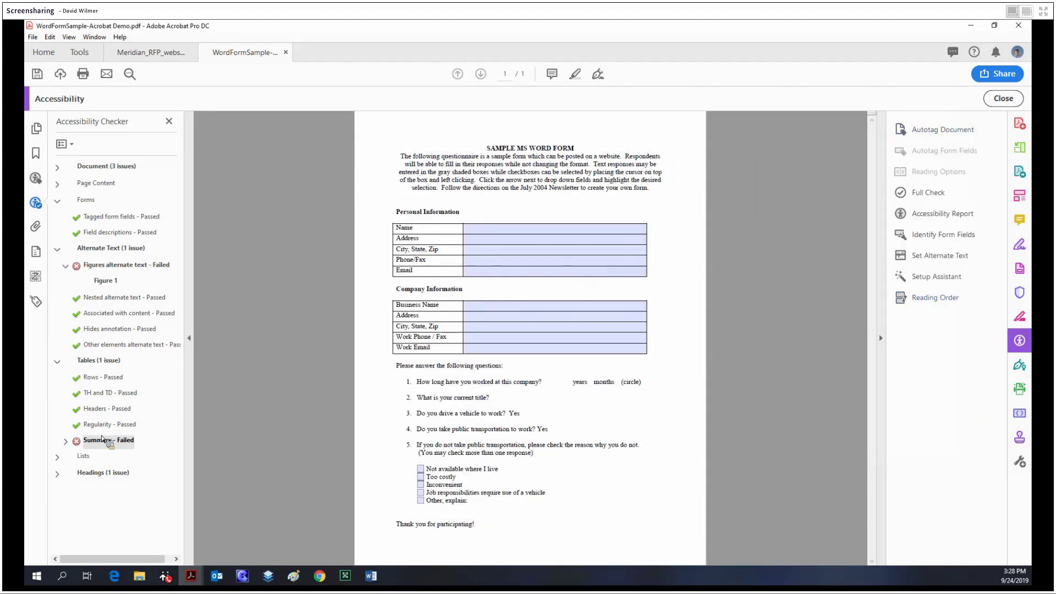
- Expand the table Summary result and check that rule again
{"action": "left_click", "coordinate": [68, 443]}
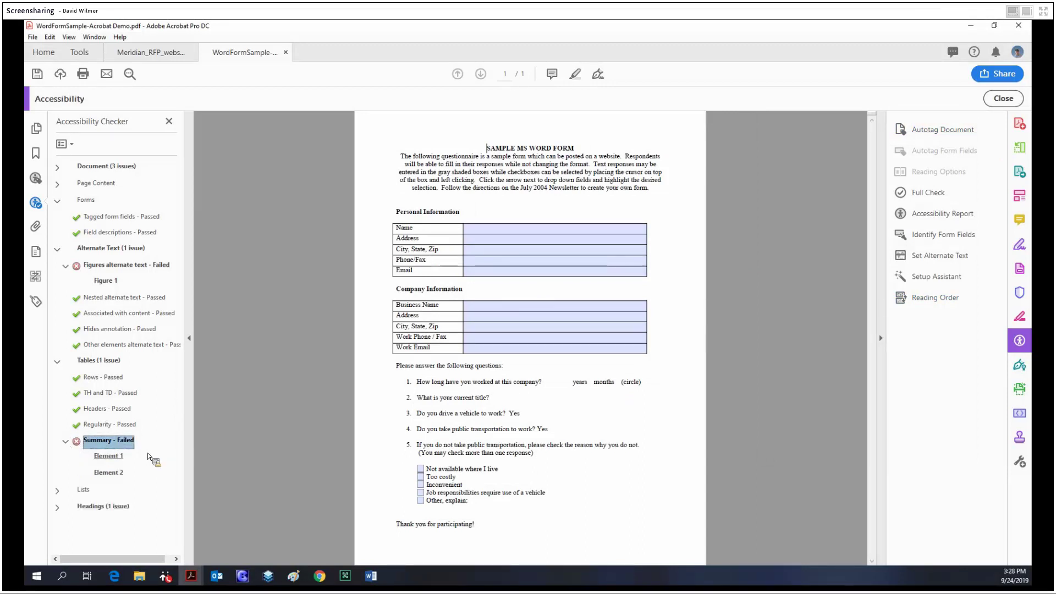
{"action": "right_click", "coordinate": [126, 440]}
{"action": "left_click", "coordinate": [165, 484]}
{"action": "left_click", "coordinate": [122, 456]}
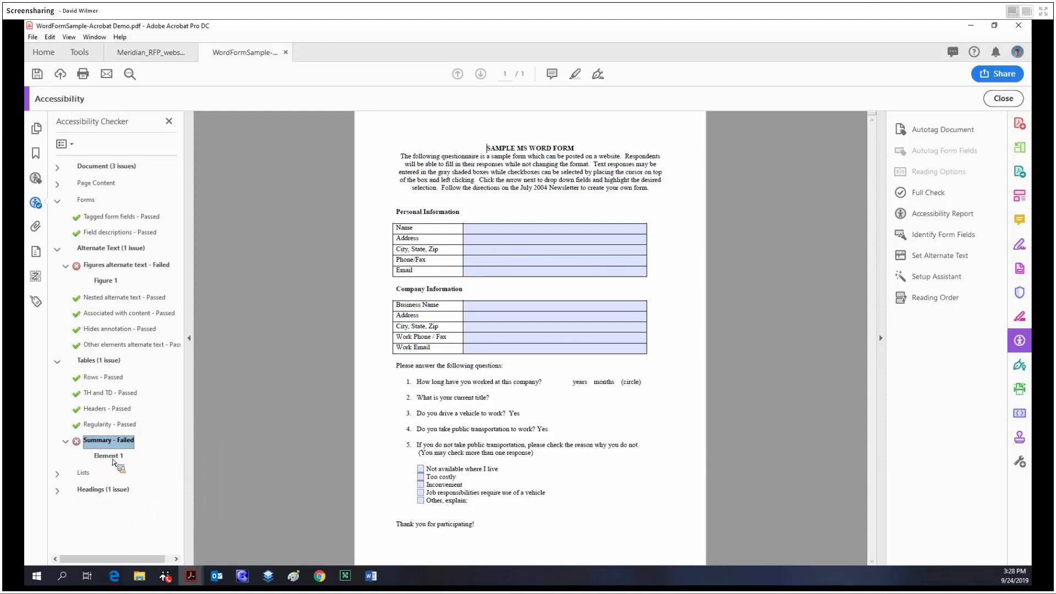
- Expand the Appropriate nesting result under Headings and locate its Element 1 on the page
{"action": "left_click", "coordinate": [60, 489]}
{"action": "left_click", "coordinate": [97, 507]}
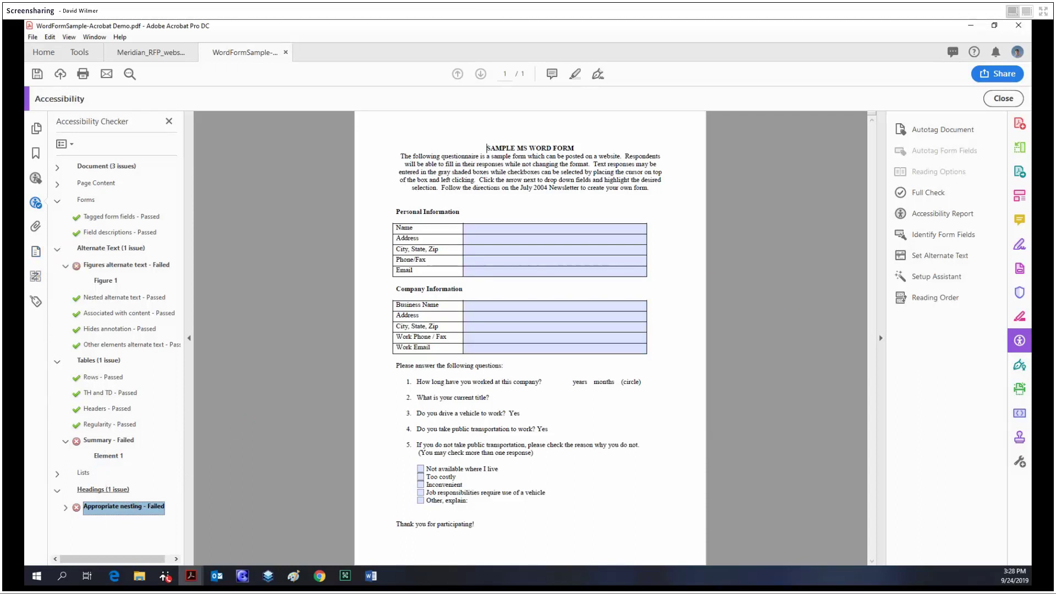
{"action": "left_click", "coordinate": [104, 493]}
{"action": "left_click", "coordinate": [66, 508]}
{"action": "left_click", "coordinate": [112, 522]}
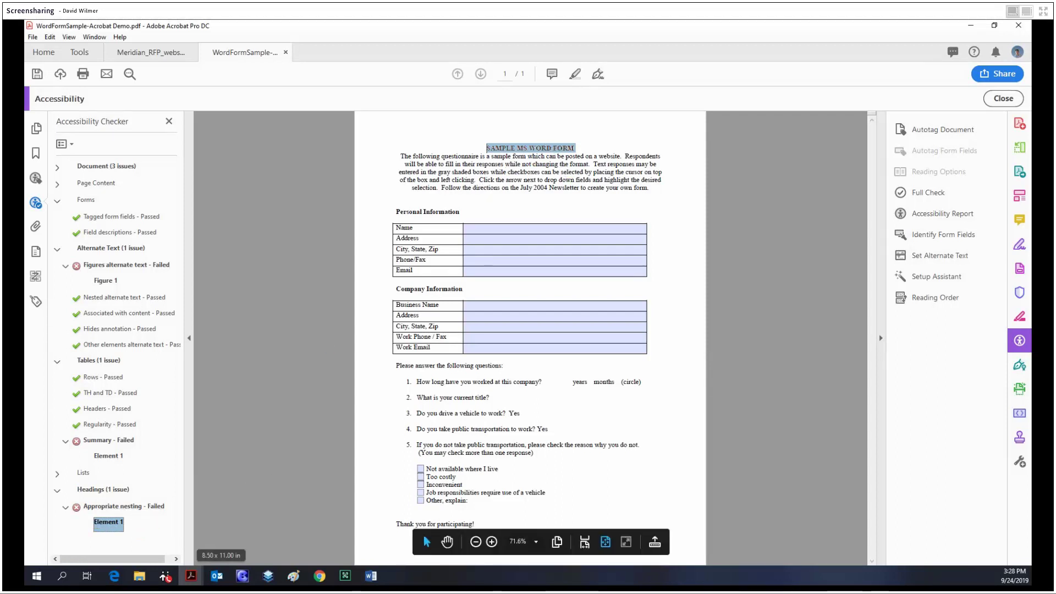
- In the tag tree, expand the Part tag and change the heading level of the H4 tag on the "SAMPLE MS WORD FORM" title
{"action": "left_click", "coordinate": [35, 301]}
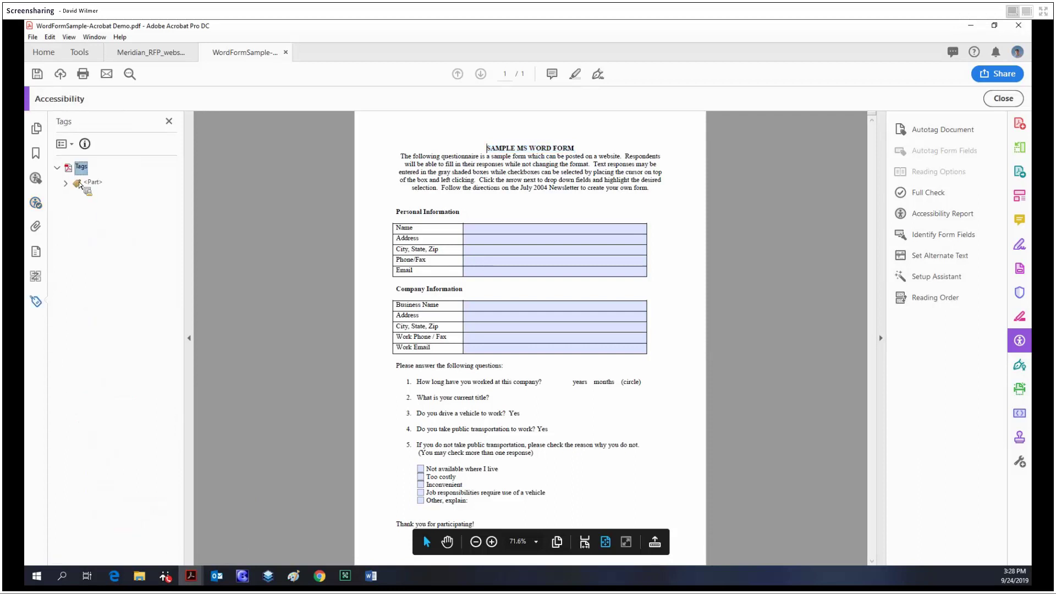
{"action": "double_click", "coordinate": [80, 167]}
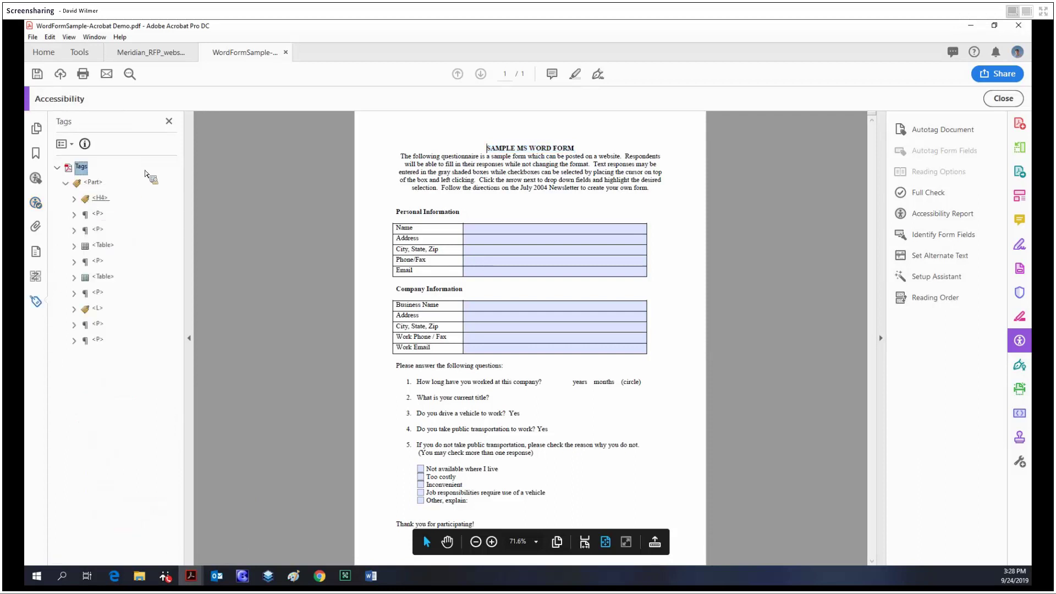
{"action": "left_click", "coordinate": [98, 199]}
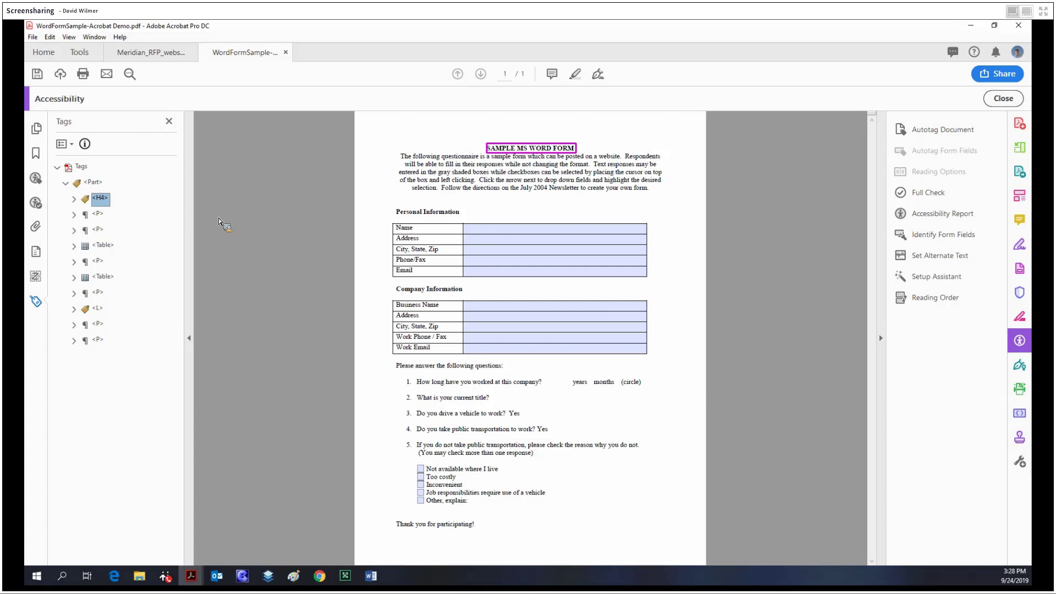
{"action": "left_click", "coordinate": [105, 200]}
{"action": "key", "text": "Return"}
{"action": "left_click", "coordinate": [37, 274]}
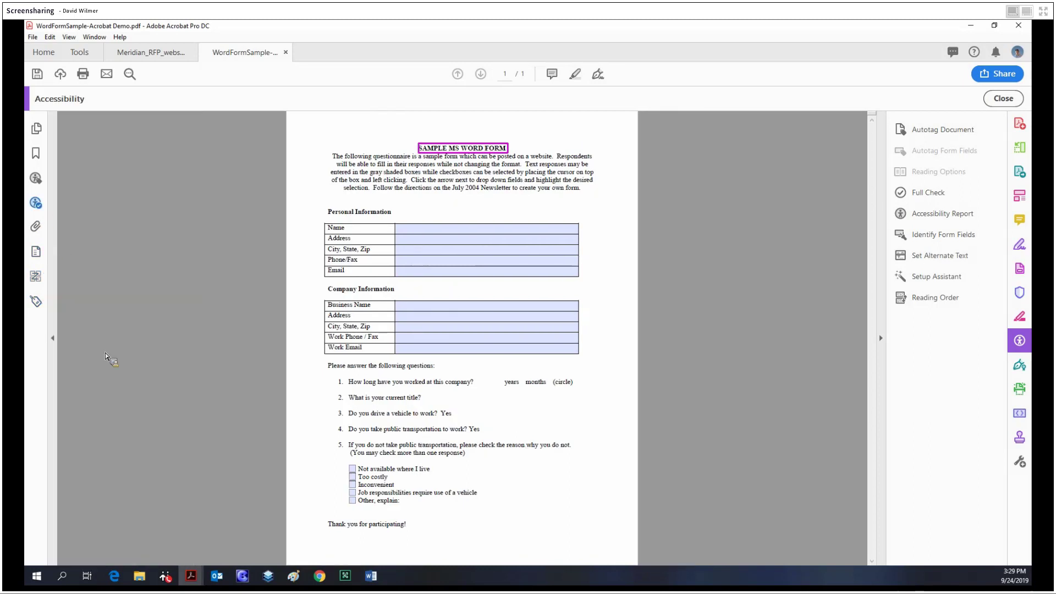
- Return to the accessibility check results and check the Appropriate nesting rule under Headings again
{"action": "left_click", "coordinate": [36, 203]}
{"action": "right_click", "coordinate": [112, 524]}
{"action": "left_click", "coordinate": [170, 478]}
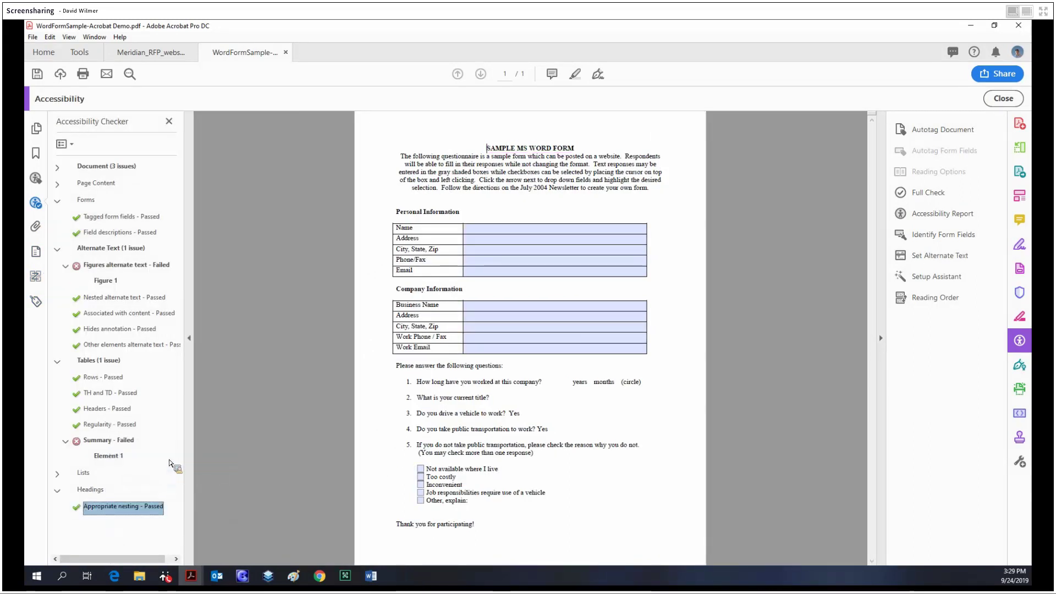
{"action": "left_click", "coordinate": [594, 391]}
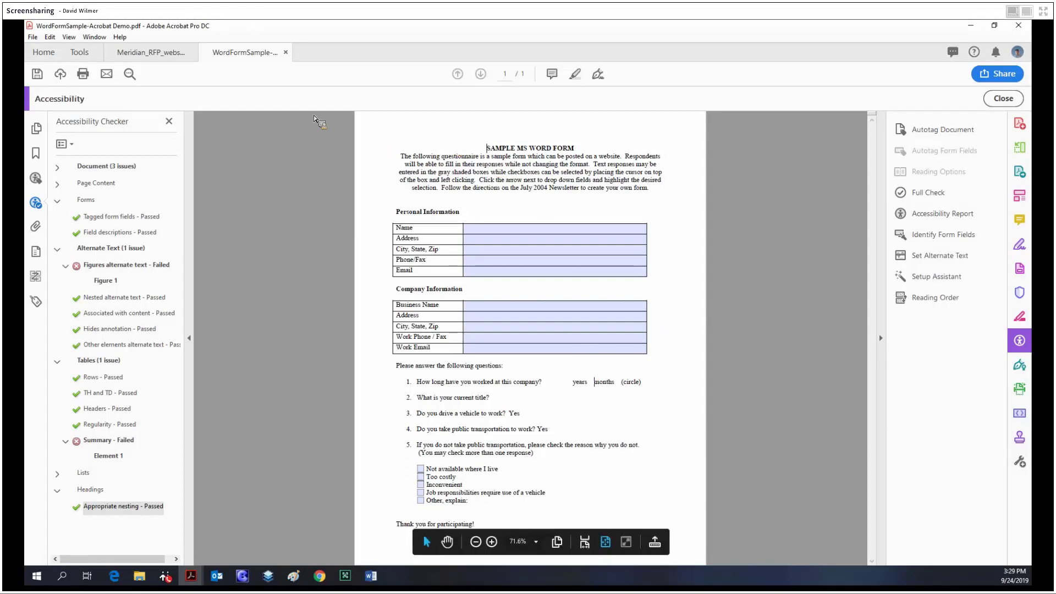
- Open the full collection of tools and browse its categories through to the Customize group
{"action": "left_click", "coordinate": [90, 57]}
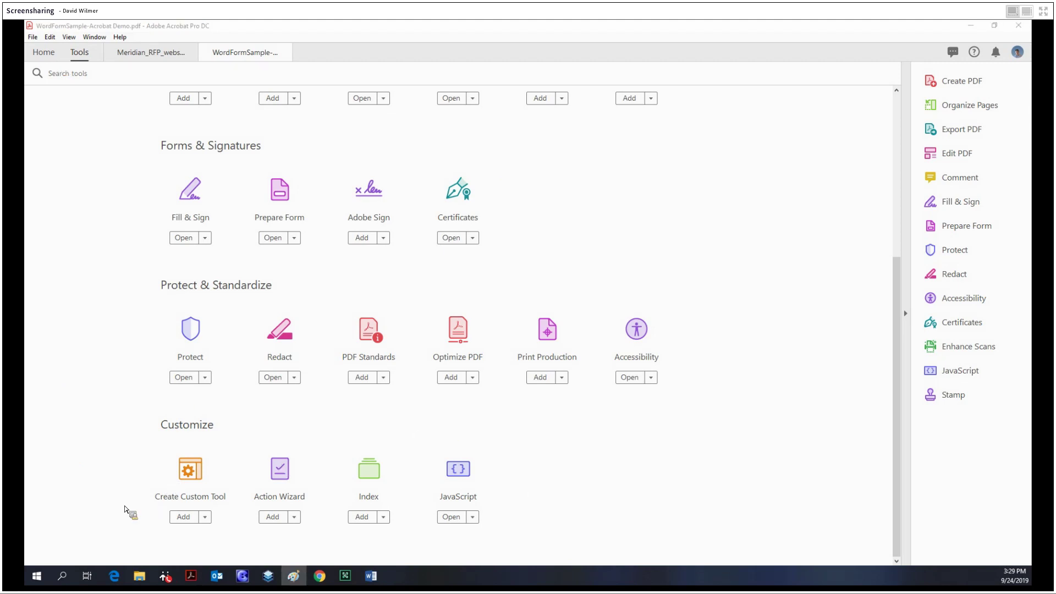
{"action": "scroll", "coordinate": [332, 430], "scroll_direction": "up", "scroll_amount": 5}
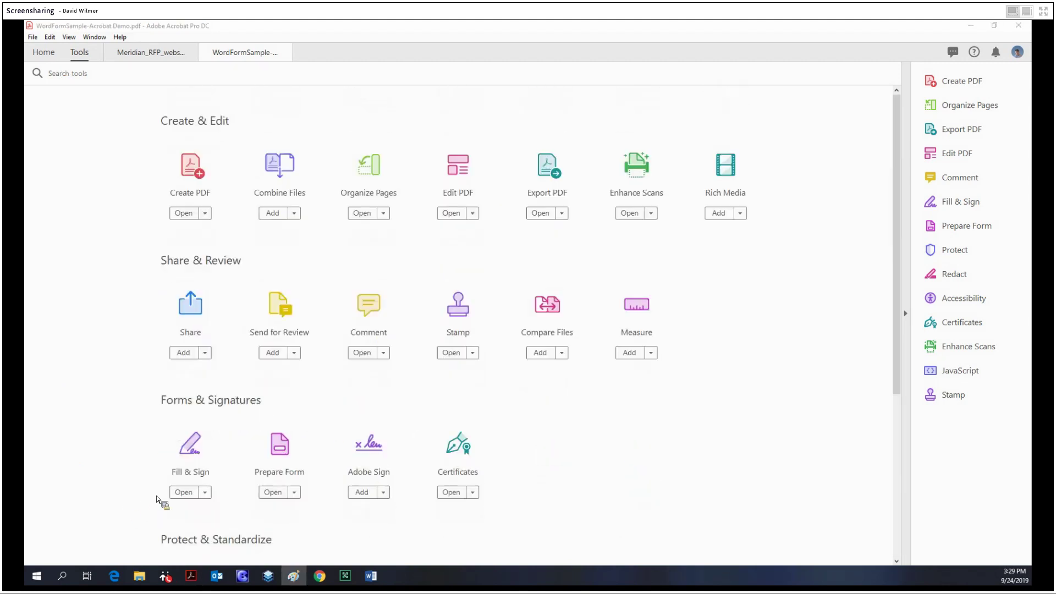
{"action": "scroll", "coordinate": [218, 435], "scroll_direction": "down", "scroll_amount": 5}
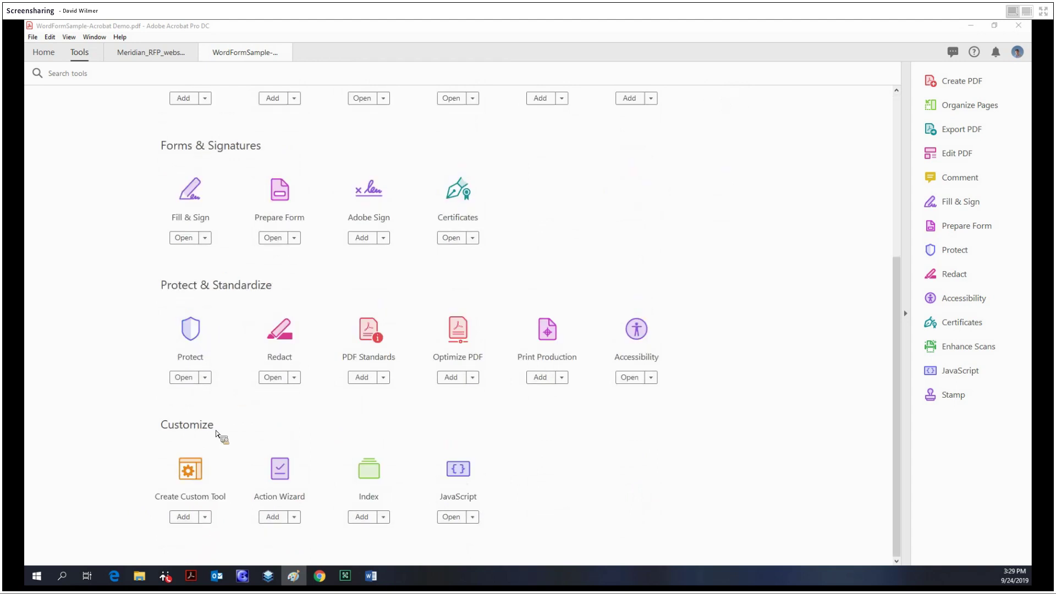